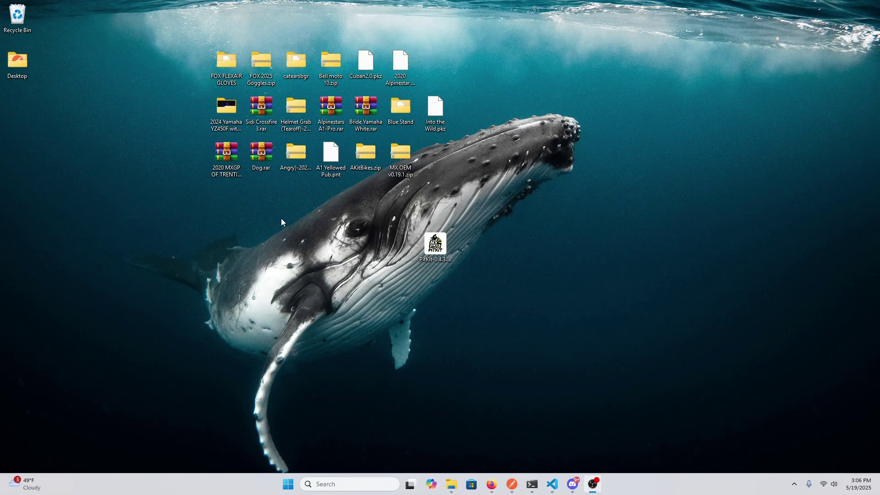
Run the PitKit-0.4.3 Setup installer and allow it past the Windows SmartScreen warning.
{"action": "left_click", "coordinate": [435, 245]}
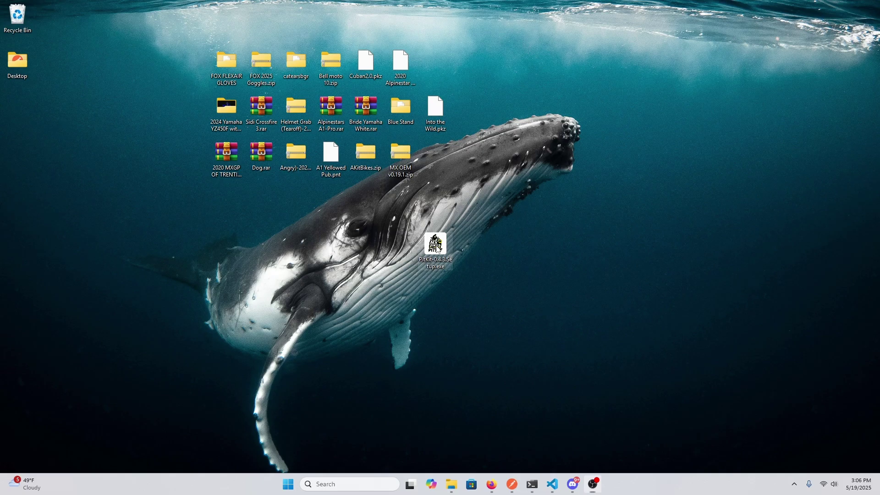
{"action": "left_click_drag", "start_coordinate": [477, 181], "coordinate": [467, 198]}
{"action": "double_click", "coordinate": [437, 250]}
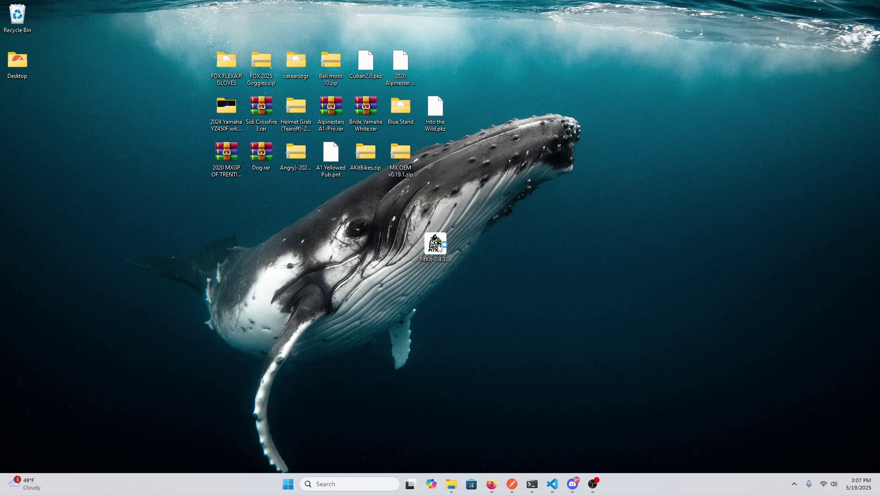
{"action": "left_click_drag", "start_coordinate": [425, 124], "coordinate": [436, 128]}
{"action": "left_click", "coordinate": [362, 178]}
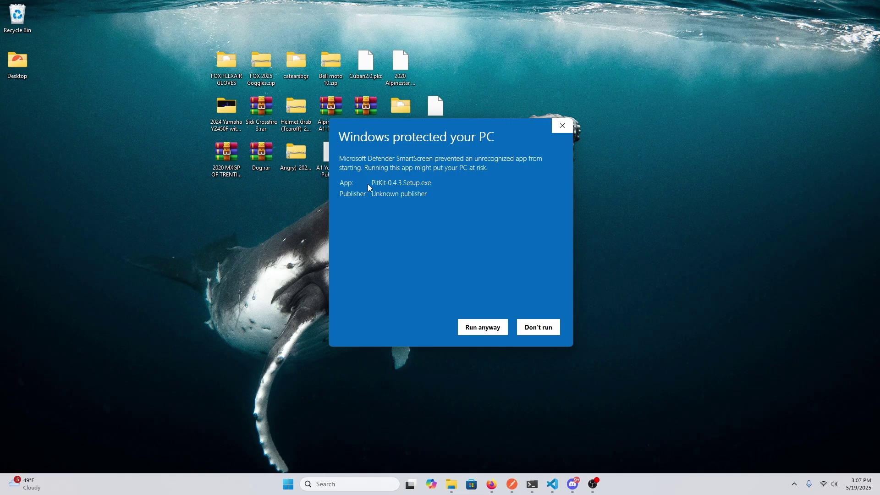
{"action": "left_click", "coordinate": [483, 327]}
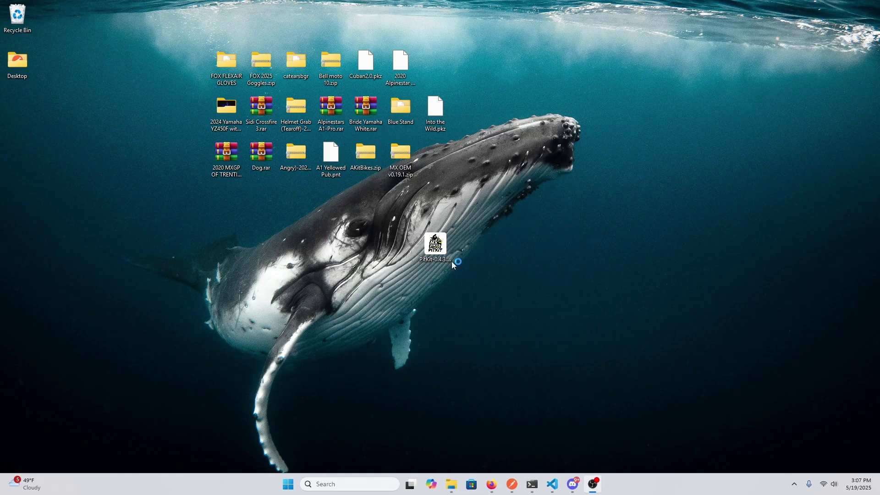
{"action": "mouse_move", "coordinate": [437, 246]}
{"action": "left_mouse_down"}
{"action": "mouse_move", "coordinate": [458, 201]}
{"action": "mouse_move", "coordinate": [441, 217]}
{"action": "mouse_move", "coordinate": [435, 202]}
{"action": "mouse_move", "coordinate": [435, 250]}
{"action": "mouse_move", "coordinate": [460, 243]}
{"action": "mouse_move", "coordinate": [433, 211]}
{"action": "mouse_move", "coordinate": [446, 262]}
{"action": "mouse_move", "coordinate": [438, 200]}
{"action": "mouse_move", "coordinate": [439, 242]}
{"action": "left_mouse_up"}
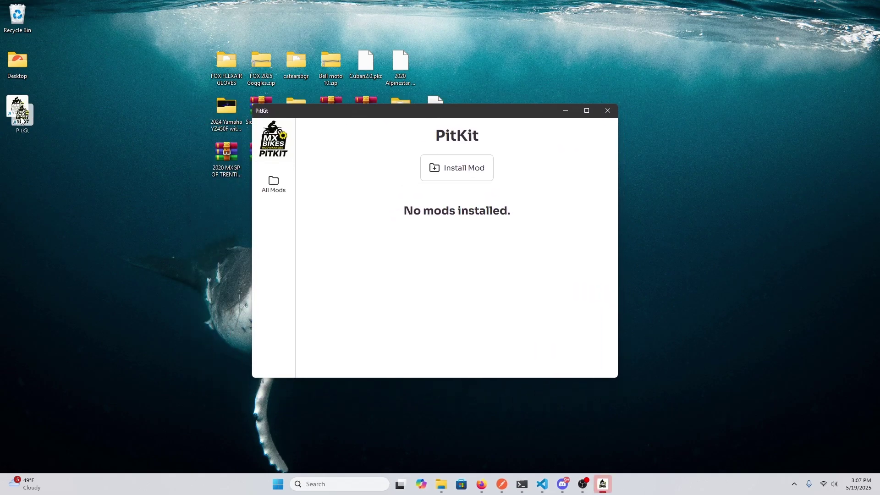
Move the PitKit desktop shortcut inward, close PitKit, and relaunch it by searching Windows for pitkit.
{"action": "left_click_drag", "start_coordinate": [21, 120], "coordinate": [40, 121]}
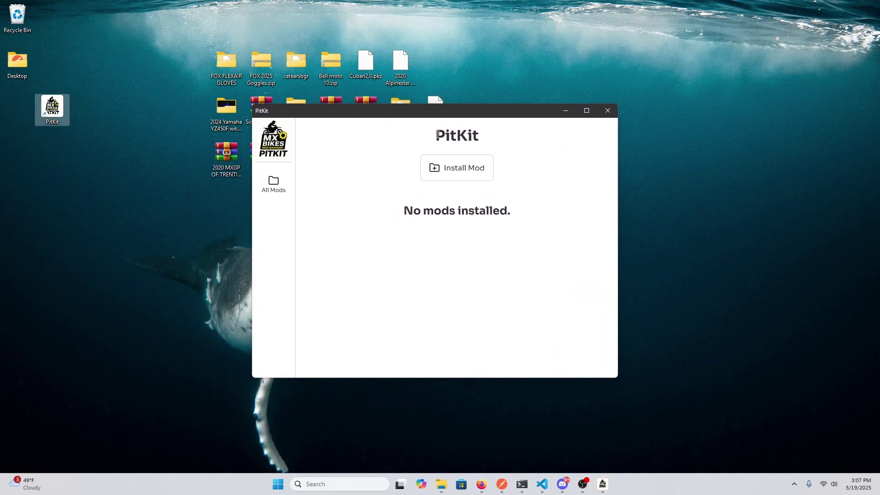
{"action": "left_click", "coordinate": [608, 111]}
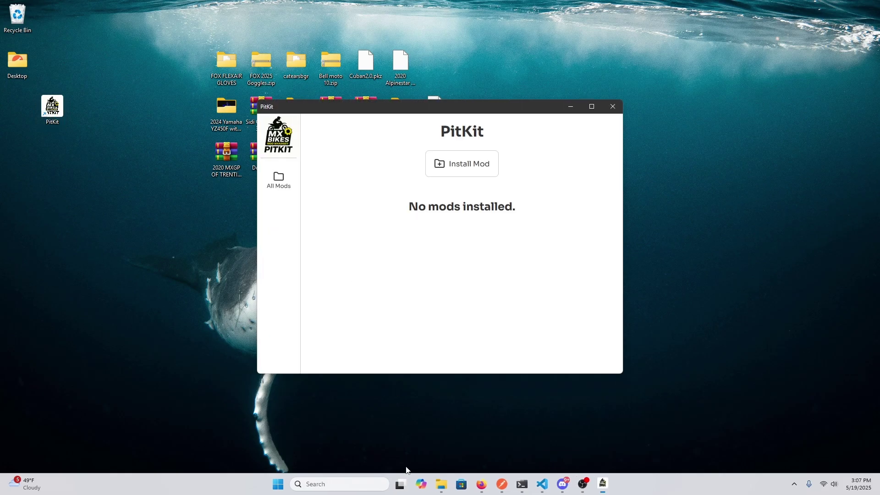
{"action": "left_click", "coordinate": [359, 484]}
{"action": "type", "text": "pitkit"}
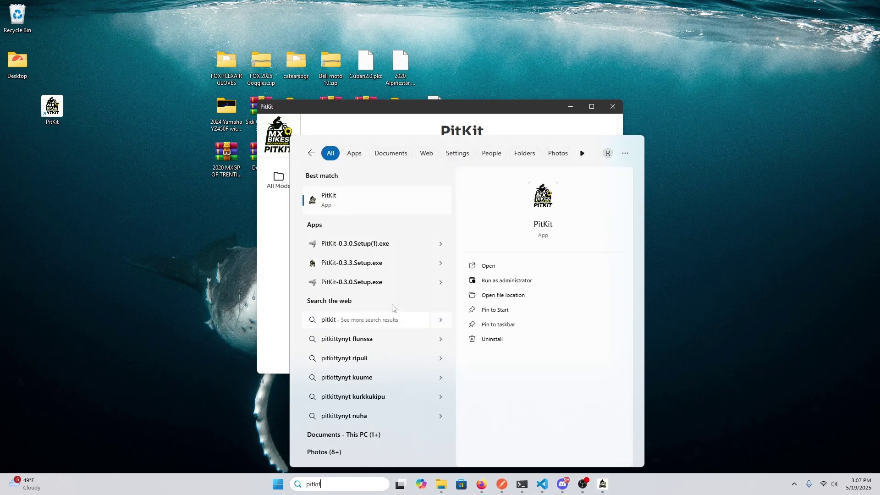
{"action": "left_click", "coordinate": [328, 205]}
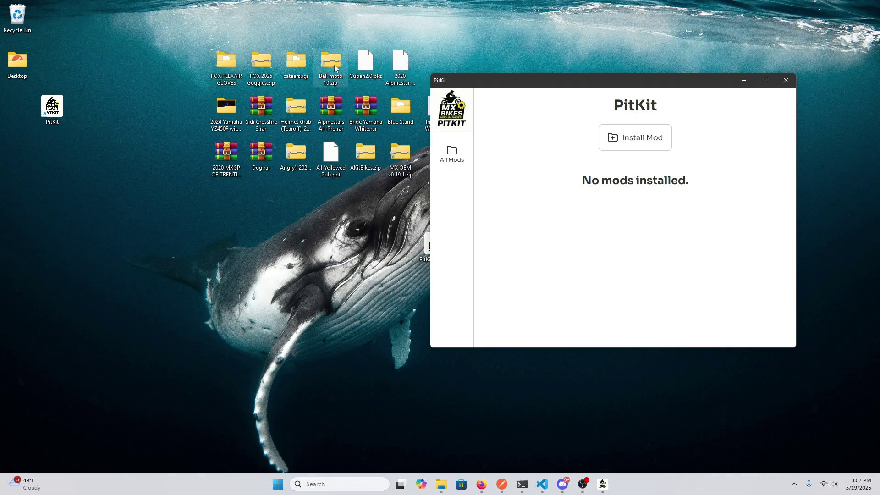
Install the MX OEM v0.19.1.zip mod from the desktop into PitKit, keeping the suggested mod name.
{"action": "left_click", "coordinate": [331, 110]}
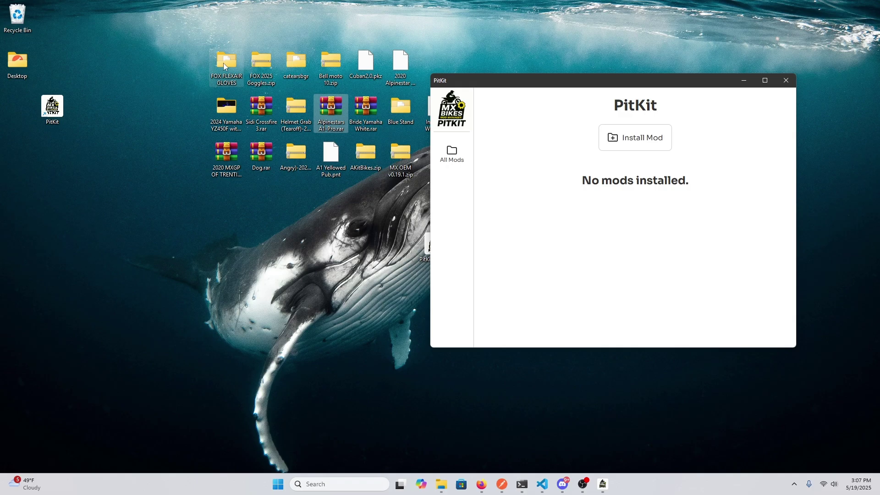
{"action": "left_click_drag", "start_coordinate": [491, 84], "coordinate": [523, 51]}
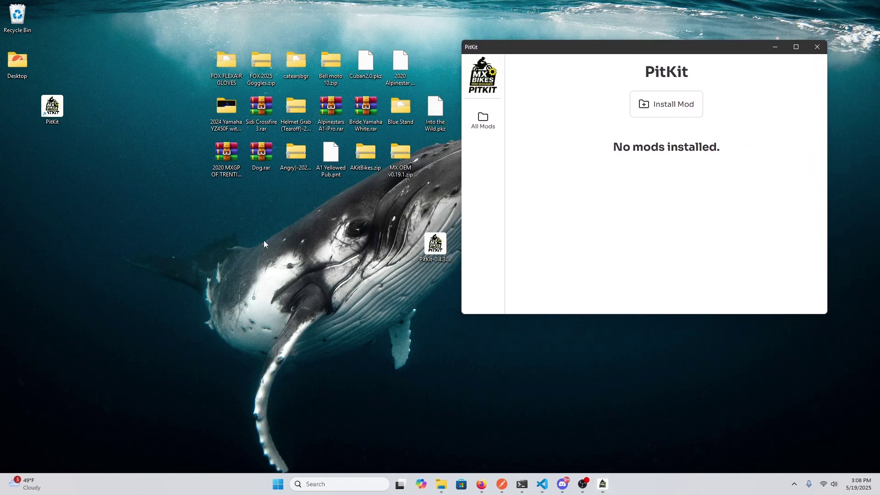
{"action": "left_click_drag", "start_coordinate": [206, 250], "coordinate": [174, 280]}
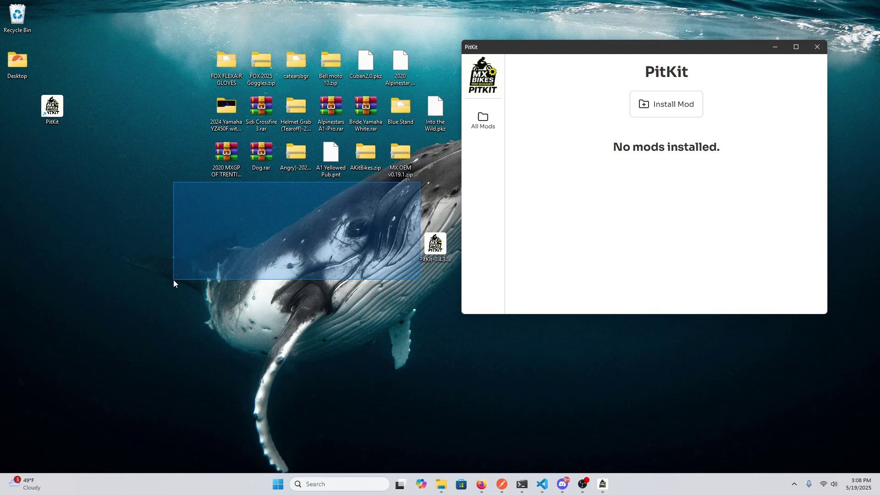
{"action": "left_click_drag", "start_coordinate": [401, 156], "coordinate": [383, 198]}
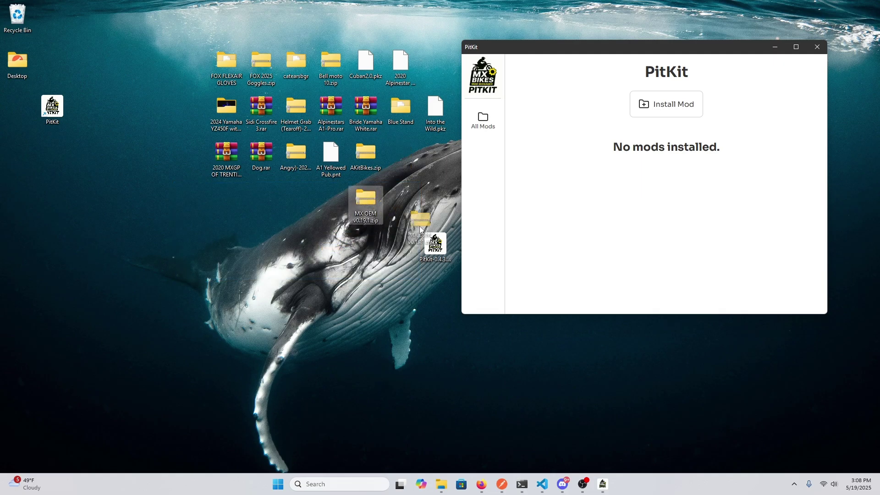
{"action": "left_click_drag", "start_coordinate": [419, 226], "coordinate": [563, 152]}
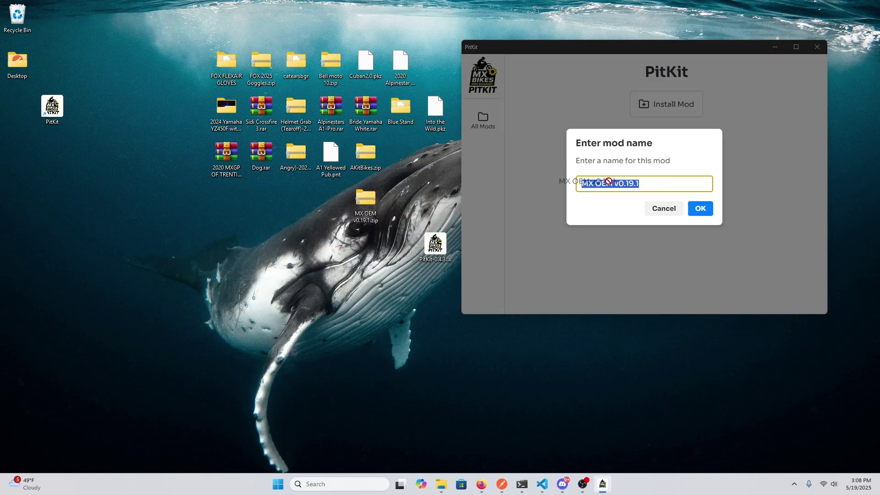
{"action": "left_click", "coordinate": [707, 211]}
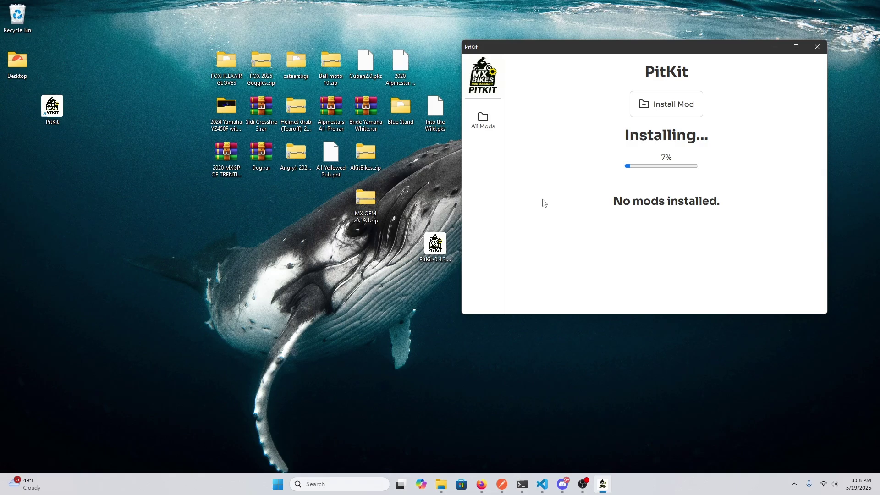
Delete all files in the Documents > PiBoSo > MX Bikes > mods > bikes folder in File Explorer.
{"action": "left_click", "coordinate": [443, 485]}
{"action": "left_click", "coordinate": [222, 253]}
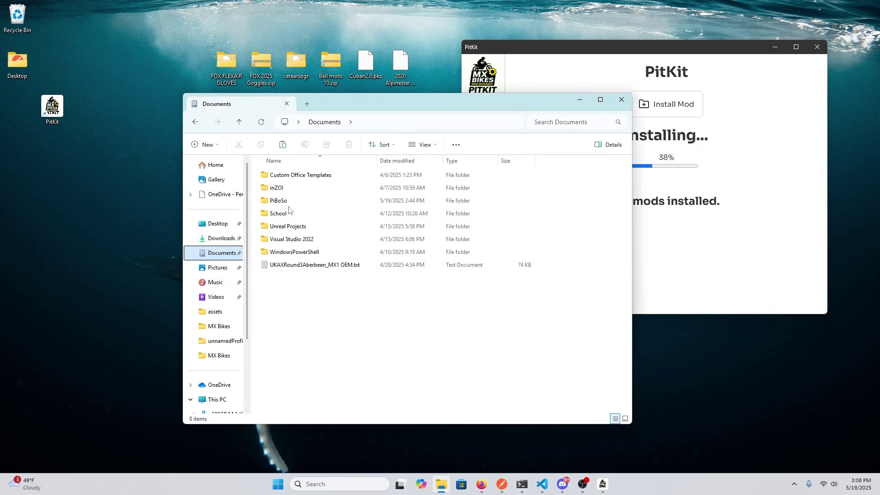
{"action": "double_click", "coordinate": [288, 202]}
{"action": "double_click", "coordinate": [294, 188]}
{"action": "left_click", "coordinate": [288, 202]}
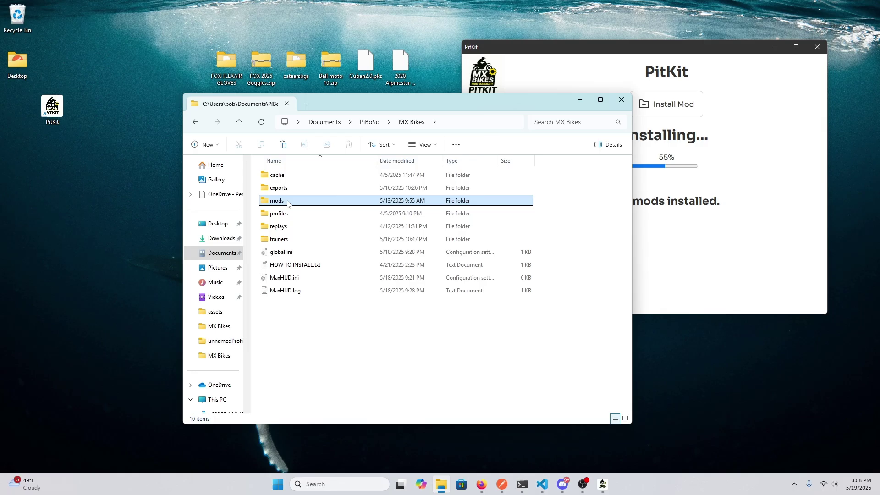
{"action": "double_click", "coordinate": [288, 204]}
{"action": "double_click", "coordinate": [279, 174]}
{"action": "left_click_drag", "start_coordinate": [573, 176], "coordinate": [500, 391]}
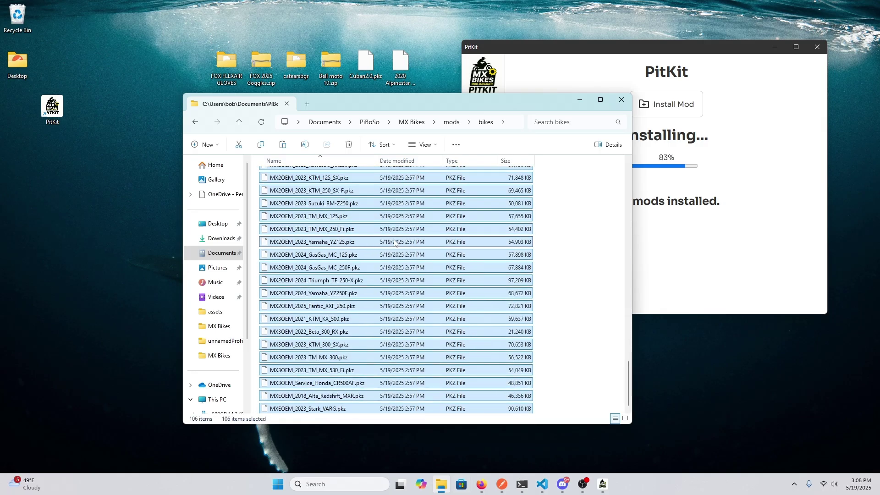
{"action": "key", "text": "Delete"}
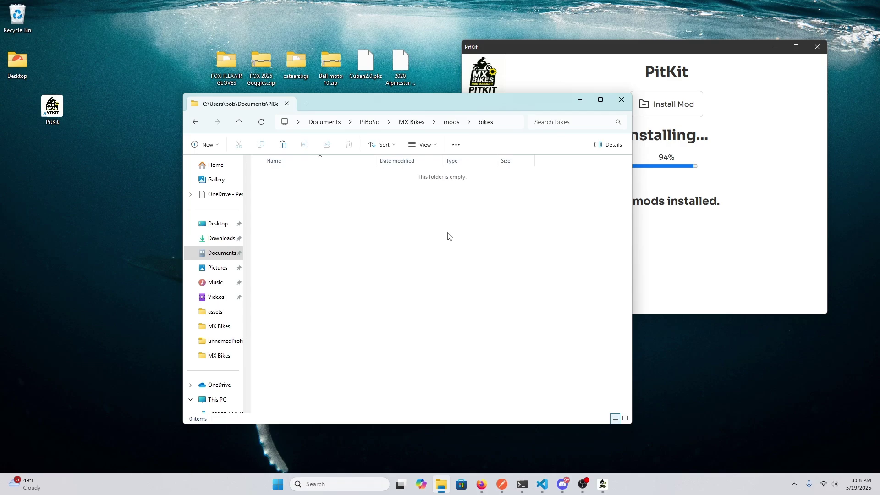
Go up to the mods folder, view it side by side with PitKit, and minimize File Explorer.
{"action": "left_click_drag", "start_coordinate": [473, 101], "coordinate": [351, 58]}
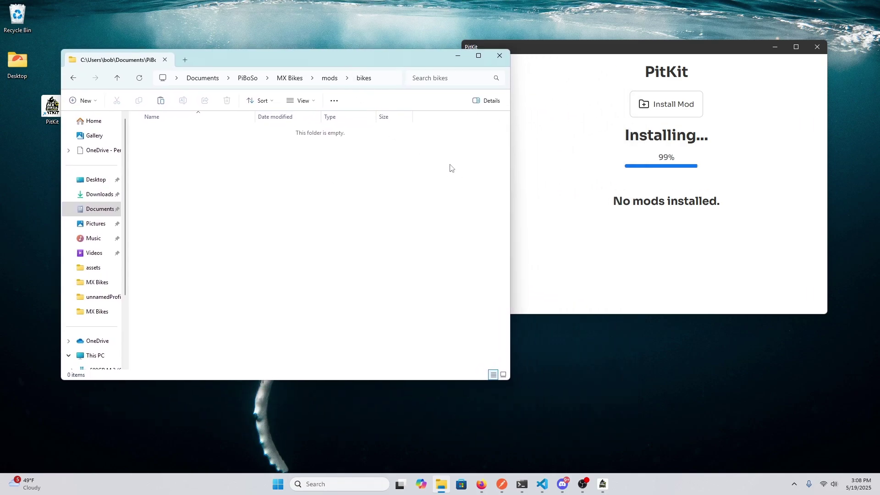
{"action": "left_click", "coordinate": [328, 79]}
{"action": "left_click_drag", "start_coordinate": [413, 57], "coordinate": [347, 174]}
{"action": "left_click", "coordinate": [615, 166]}
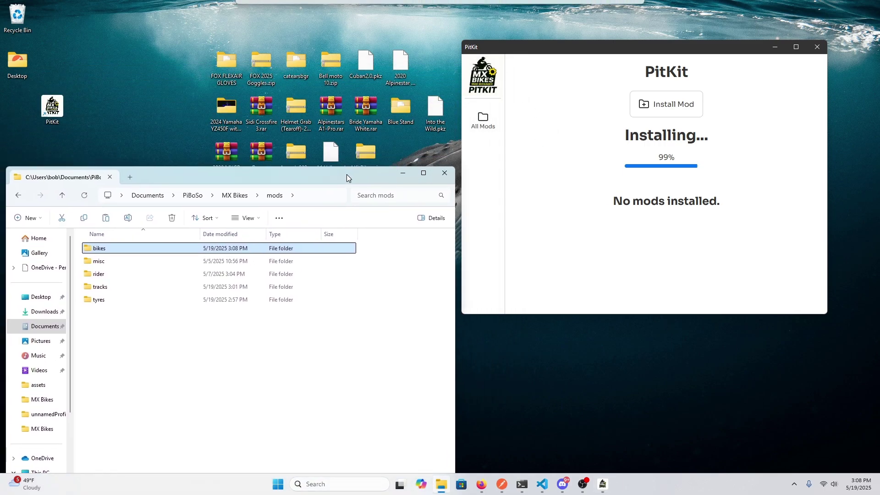
{"action": "left_click_drag", "start_coordinate": [578, 50], "coordinate": [615, 73]}
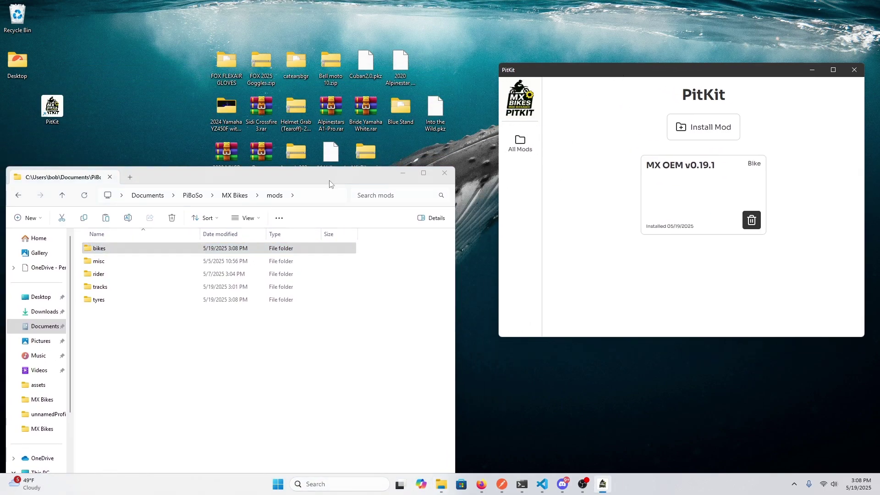
{"action": "left_click_drag", "start_coordinate": [330, 183], "coordinate": [346, 198]}
{"action": "left_click", "coordinate": [419, 196]}
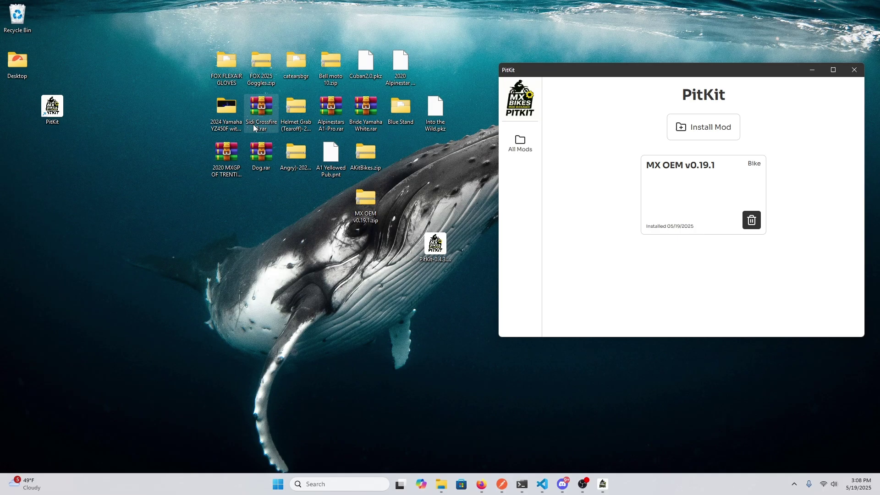
Set MX OEM v0.19.1.zip aside on the desktop and start installing Into the Wild.pkz in PitKit with its suggested name.
{"action": "left_click_drag", "start_coordinate": [376, 221], "coordinate": [64, 175]}
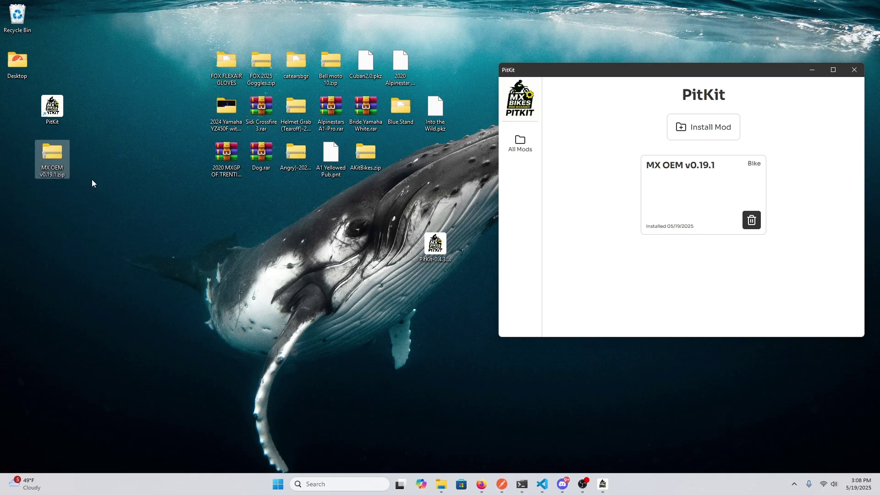
{"action": "left_click_drag", "start_coordinate": [429, 108], "coordinate": [638, 227]}
{"action": "left_click", "coordinate": [736, 232]}
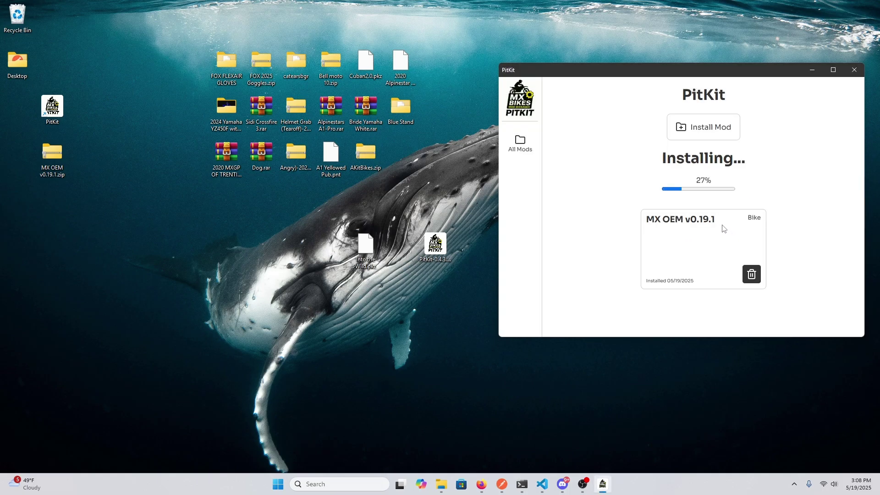
{"action": "left_click_drag", "start_coordinate": [672, 72], "coordinate": [555, 54]}
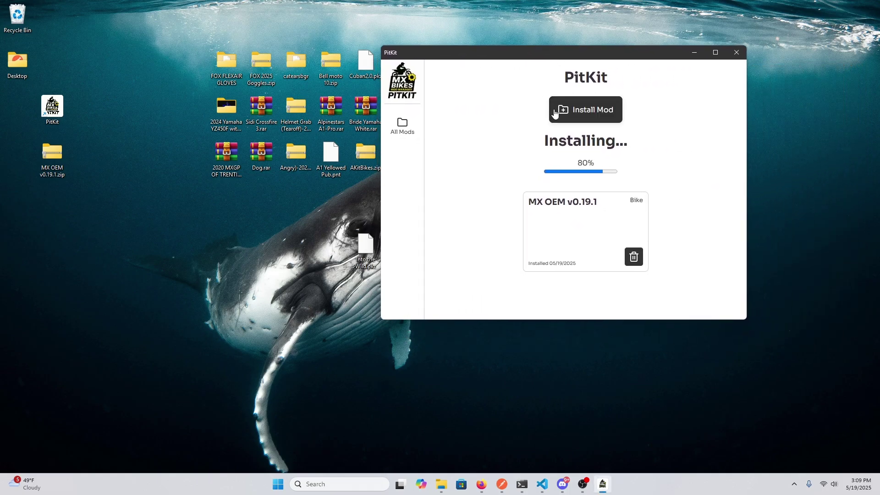
Create a new track folder named demonstration as the track type for Into the Wild.
{"action": "left_click", "coordinate": [545, 186]}
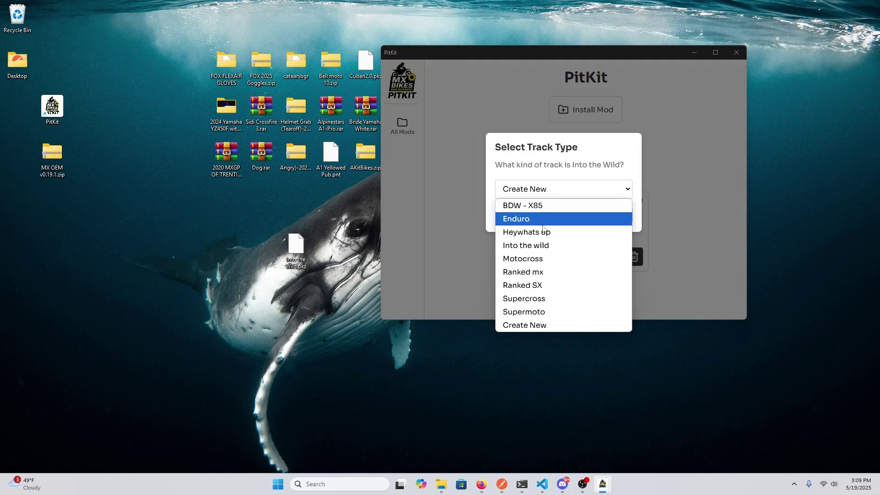
{"action": "left_click", "coordinate": [523, 327]}
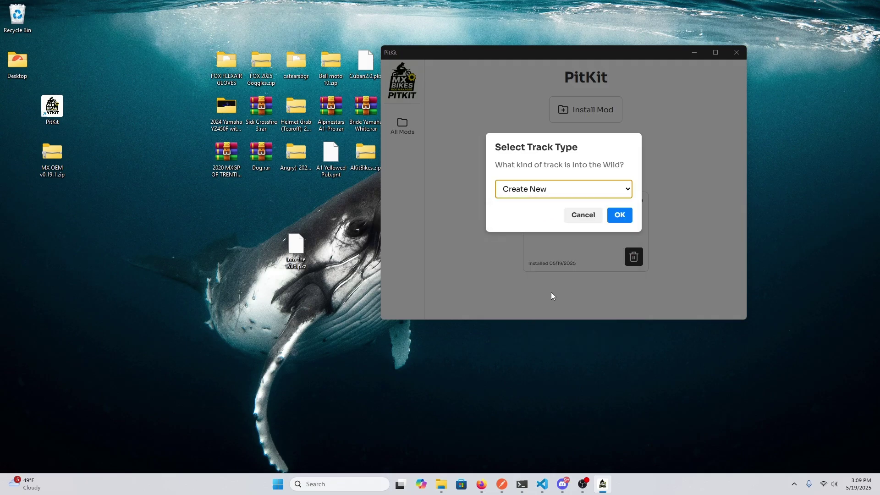
{"action": "left_click", "coordinate": [620, 214]}
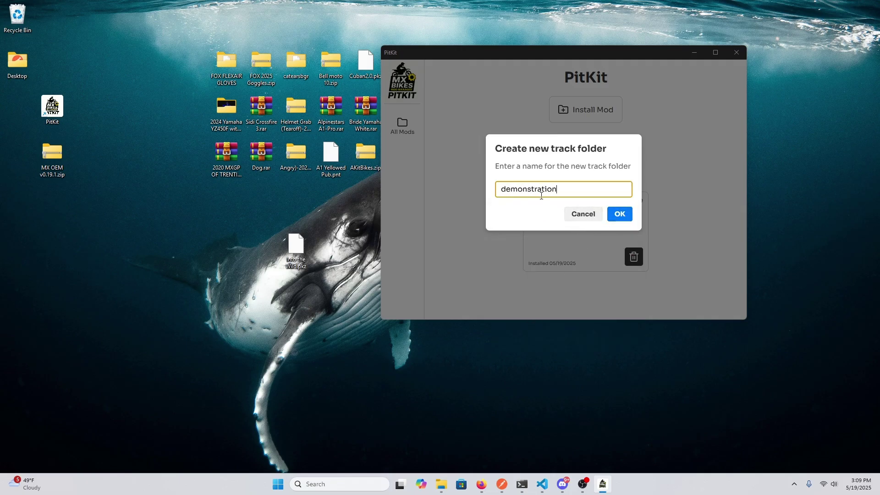
{"action": "key", "text": "Return"}
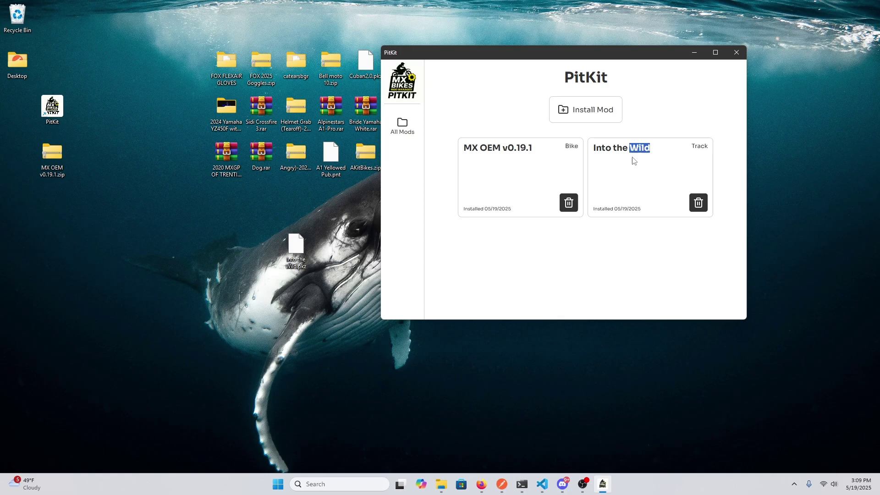
{"action": "triple_click", "coordinate": [631, 145]}
{"action": "left_click", "coordinate": [441, 485]}
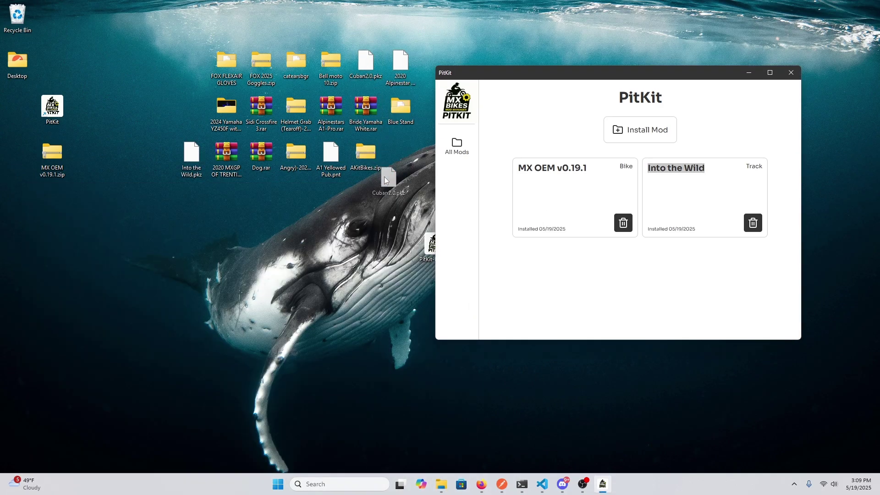
Set Into the Wild.pkz aside on the desktop and start installing Cuban2.0.pkz in PitKit with its suggested name.
{"action": "left_click_drag", "start_coordinate": [365, 62], "coordinate": [309, 241]}
{"action": "left_click_drag", "start_coordinate": [192, 154], "coordinate": [21, 158]}
{"action": "left_click_drag", "start_coordinate": [296, 245], "coordinate": [546, 268]}
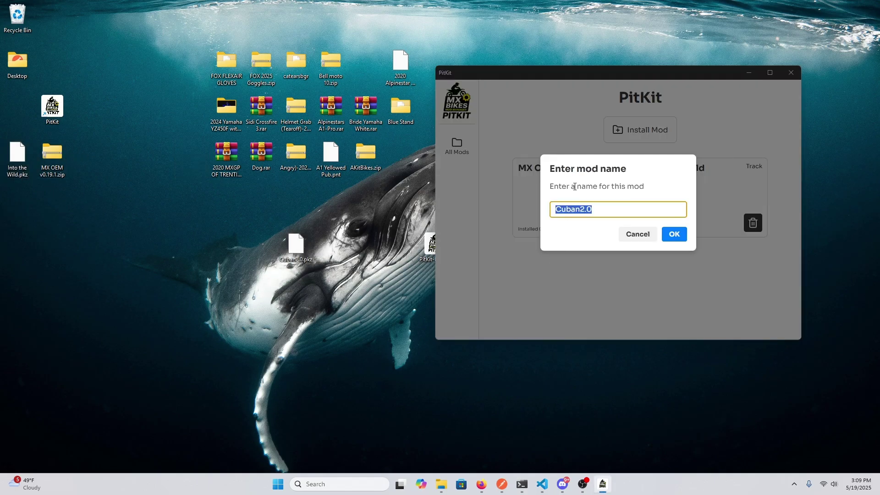
{"action": "left_click", "coordinate": [673, 234]}
Set the mod type of Cuban2.0 to Protections and confirm its installation.
{"action": "left_click", "coordinate": [618, 212]}
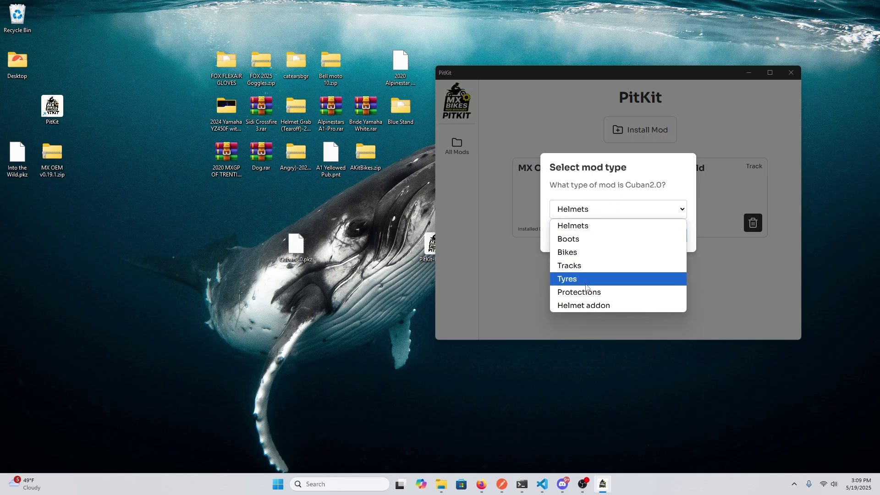
{"action": "left_click", "coordinate": [306, 254]}
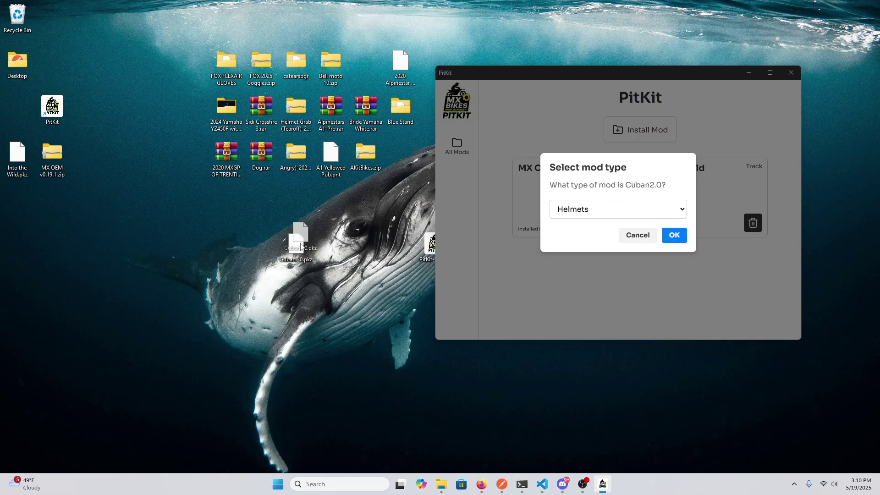
{"action": "mouse_move", "coordinate": [308, 255]}
{"action": "left_mouse_down"}
{"action": "mouse_move", "coordinate": [308, 209]}
{"action": "mouse_move", "coordinate": [302, 266]}
{"action": "mouse_move", "coordinate": [306, 257]}
{"action": "left_mouse_up"}
{"action": "left_click", "coordinate": [594, 209]}
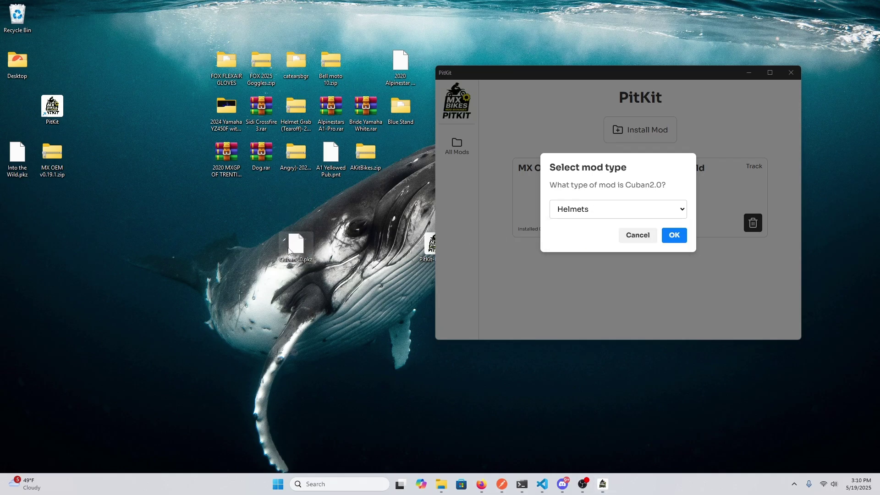
{"action": "left_click", "coordinate": [588, 213]}
{"action": "left_click", "coordinate": [592, 292]}
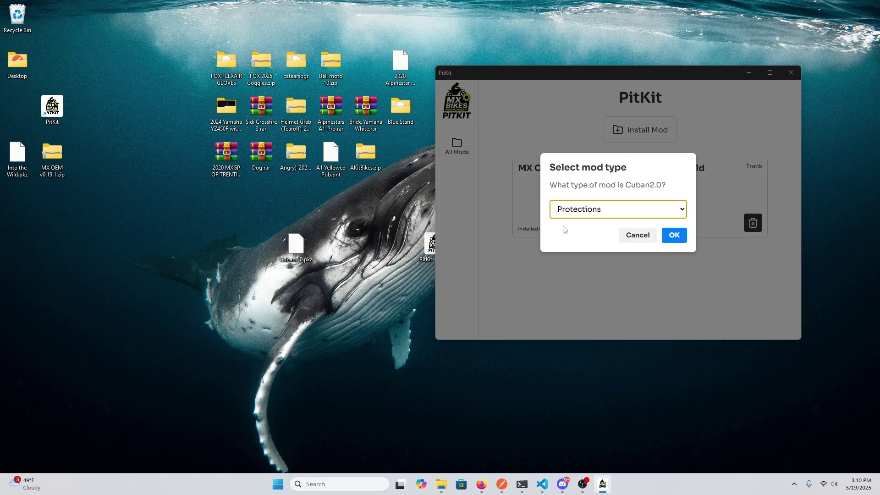
{"action": "left_click", "coordinate": [676, 236]}
Switch to File Explorer, check the mods folder's rider/protections subfolder for Cuban2.0.pkz, and minimize the window.
{"action": "left_click", "coordinate": [449, 478]}
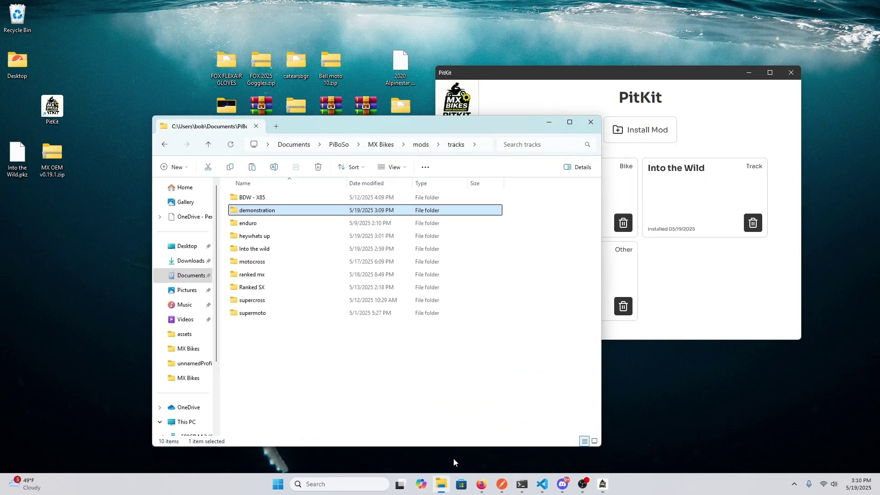
{"action": "left_click", "coordinate": [415, 147]}
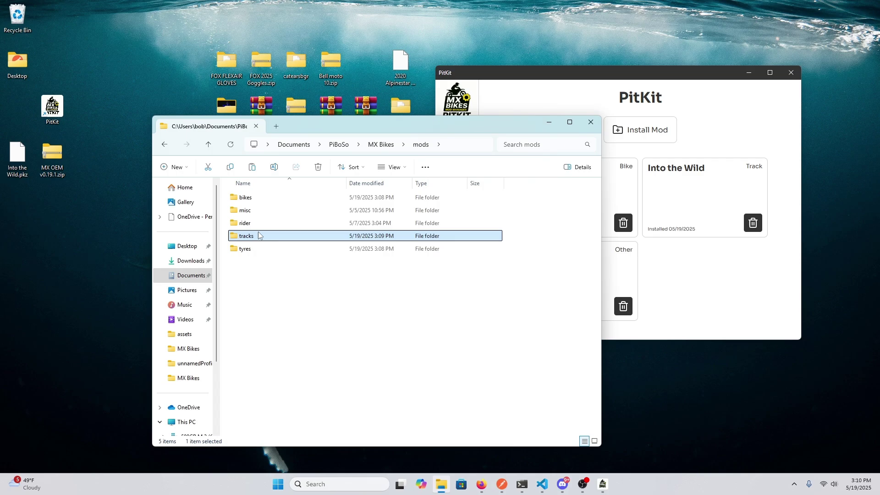
{"action": "double_click", "coordinate": [255, 223]}
{"action": "double_click", "coordinate": [291, 197]}
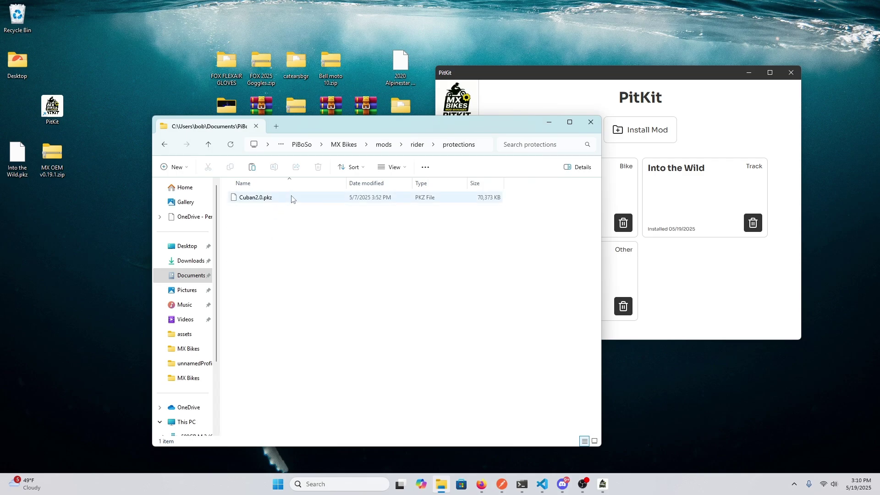
{"action": "left_click_drag", "start_coordinate": [284, 199], "coordinate": [296, 226]}
{"action": "left_click", "coordinate": [549, 122]}
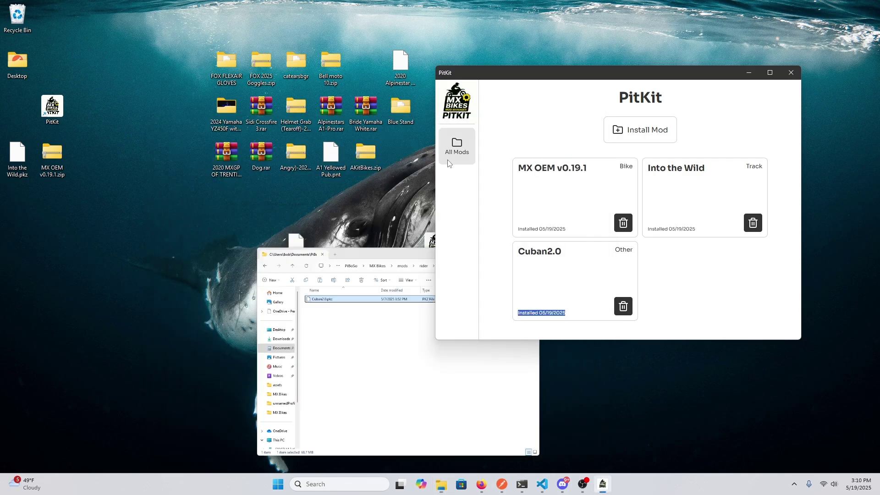
Place A1 Yellowed Pub.pnt and Alpinestars A1-Pro.rar on free desktop space, and install Alpinestars A1-Pro.rar in PitKit with its suggested name.
{"action": "left_click_drag", "start_coordinate": [331, 156], "coordinate": [260, 202]}
{"action": "left_click_drag", "start_coordinate": [332, 110], "coordinate": [305, 254]}
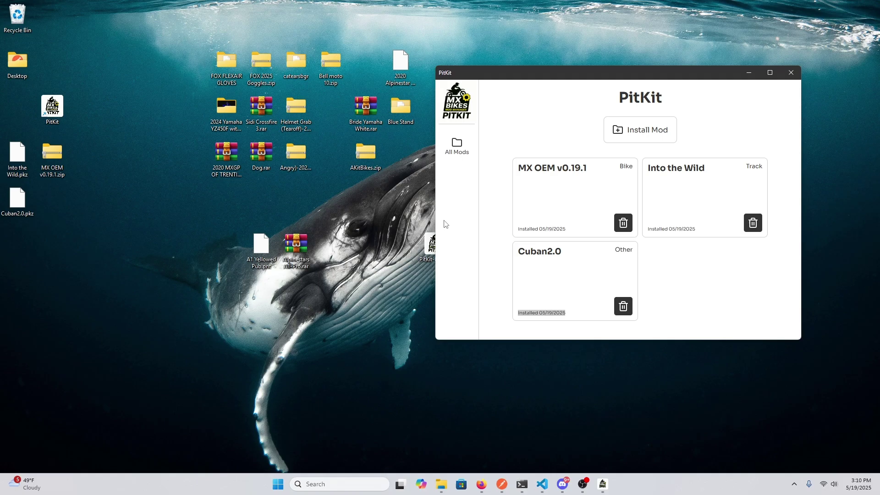
{"action": "left_click", "coordinate": [650, 133]}
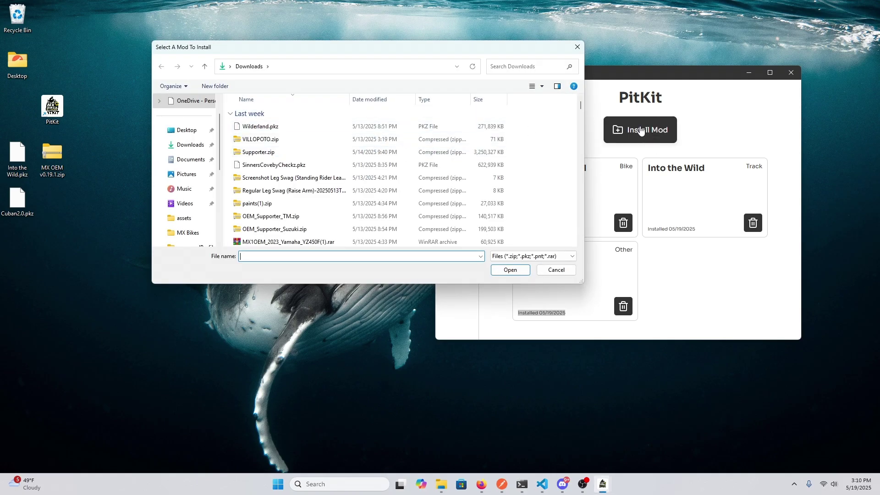
{"action": "left_click", "coordinate": [187, 130]}
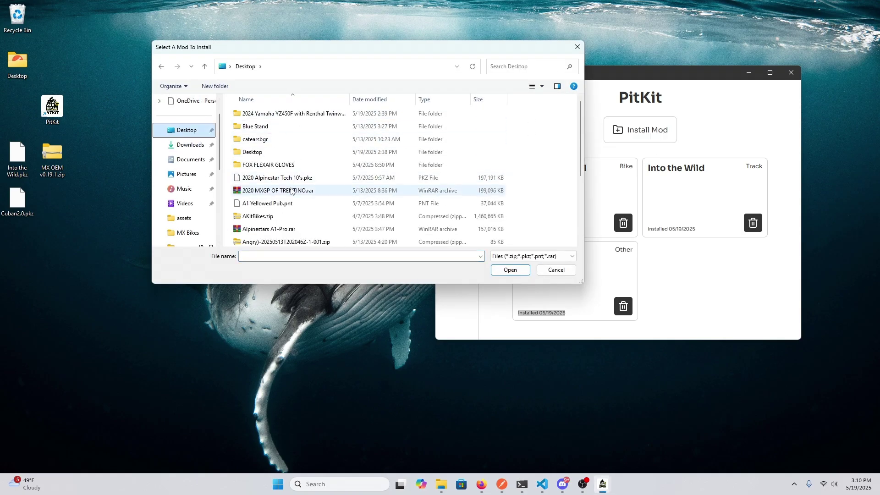
{"action": "scroll", "coordinate": [295, 200], "scroll_direction": "down", "scroll_amount": 2}
{"action": "scroll", "coordinate": [298, 179], "scroll_direction": "down", "scroll_amount": 1}
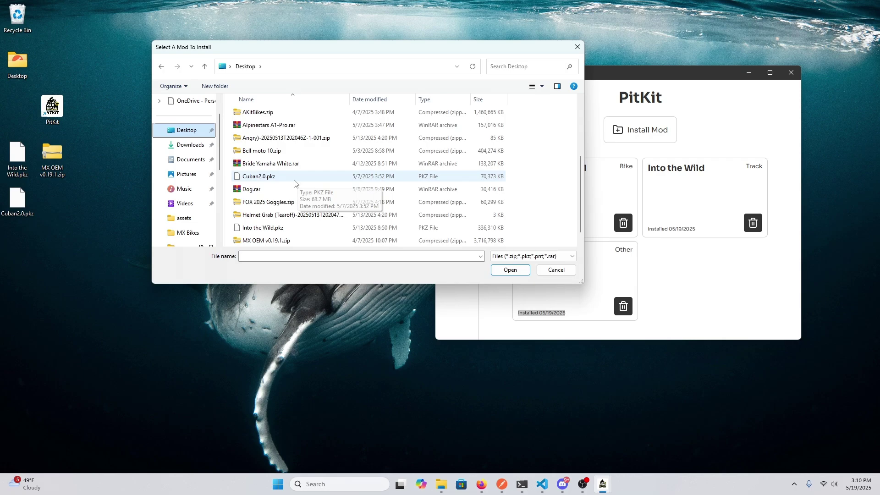
{"action": "scroll", "coordinate": [288, 198], "scroll_direction": "up", "scroll_amount": 3}
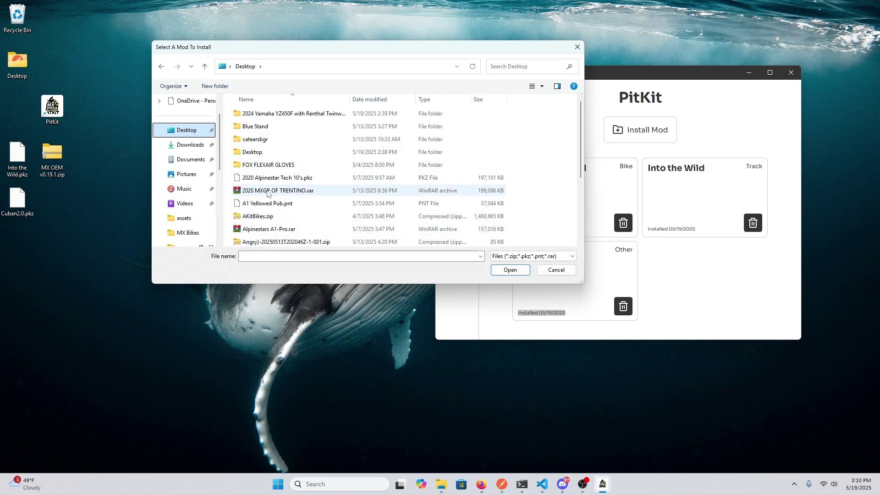
{"action": "scroll", "coordinate": [286, 199], "scroll_direction": "down", "scroll_amount": 1}
{"action": "double_click", "coordinate": [314, 201]}
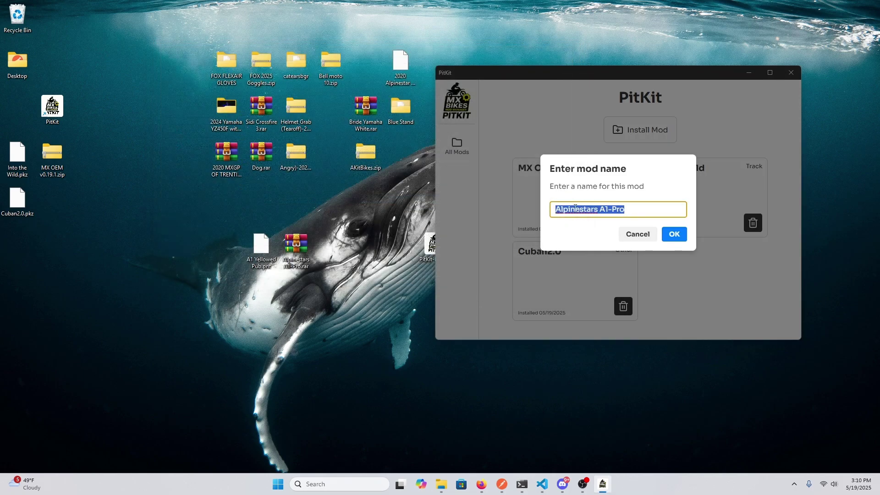
{"action": "left_click", "coordinate": [672, 236]}
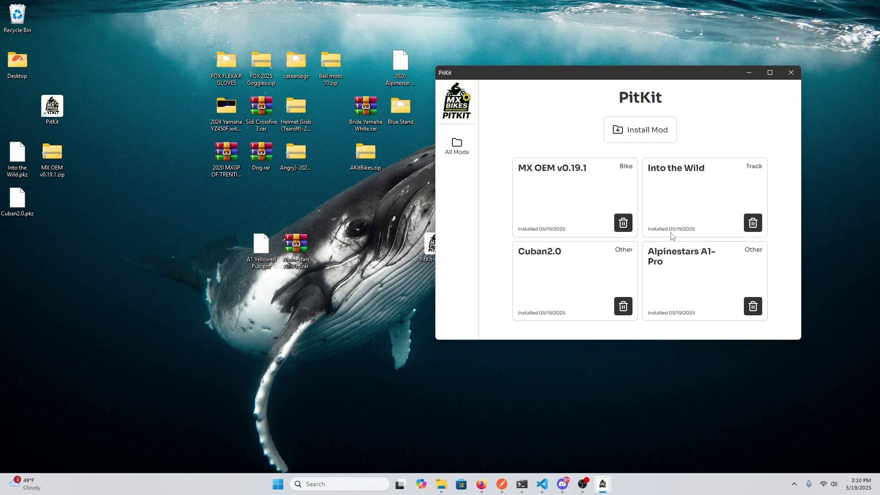
{"action": "triple_click", "coordinate": [671, 265]}
{"action": "left_click", "coordinate": [670, 265]}
{"action": "triple_click", "coordinate": [684, 269]}
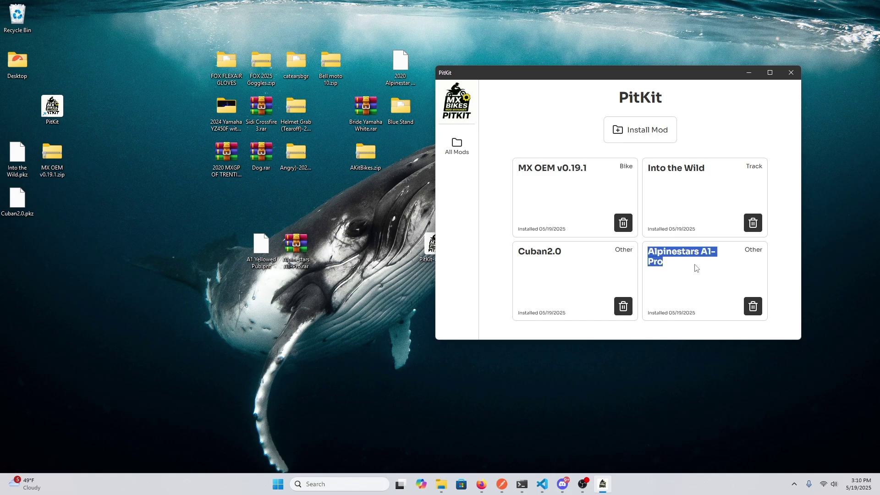
{"action": "left_click", "coordinate": [656, 256]}
{"action": "triple_click", "coordinate": [674, 265]}
{"action": "left_click", "coordinate": [683, 265]}
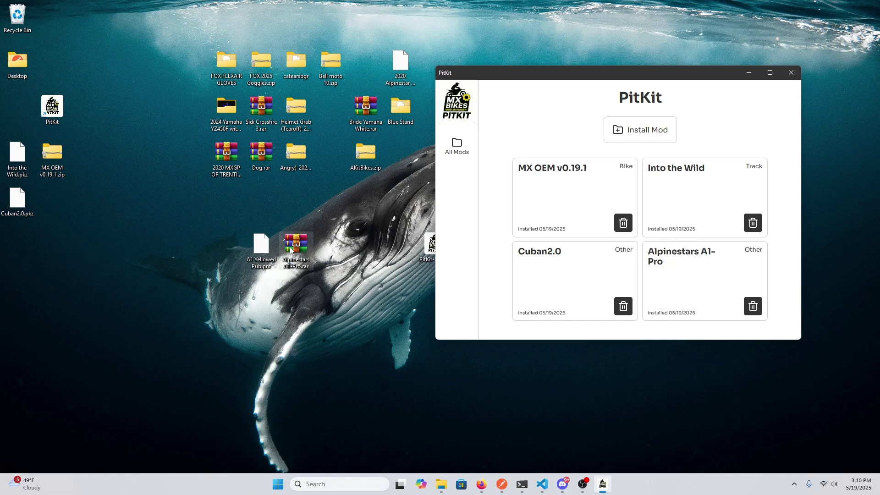
Set Alpinestars A1-Pro.rar aside on the desktop and start installing A1 Yellowed Pub.pnt with its suggested name.
{"action": "left_click_drag", "start_coordinate": [43, 251], "coordinate": [48, 249]}
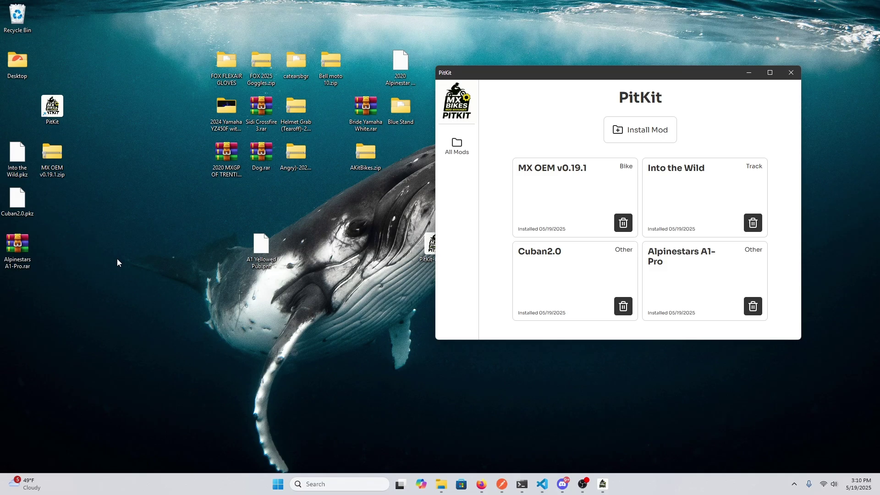
{"action": "left_click_drag", "start_coordinate": [253, 253], "coordinate": [136, 214]}
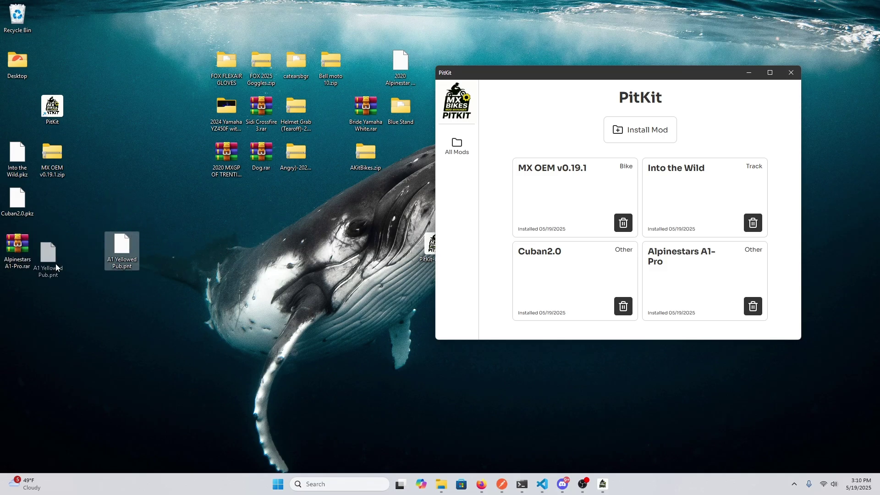
{"action": "left_click_drag", "start_coordinate": [56, 268], "coordinate": [536, 139]}
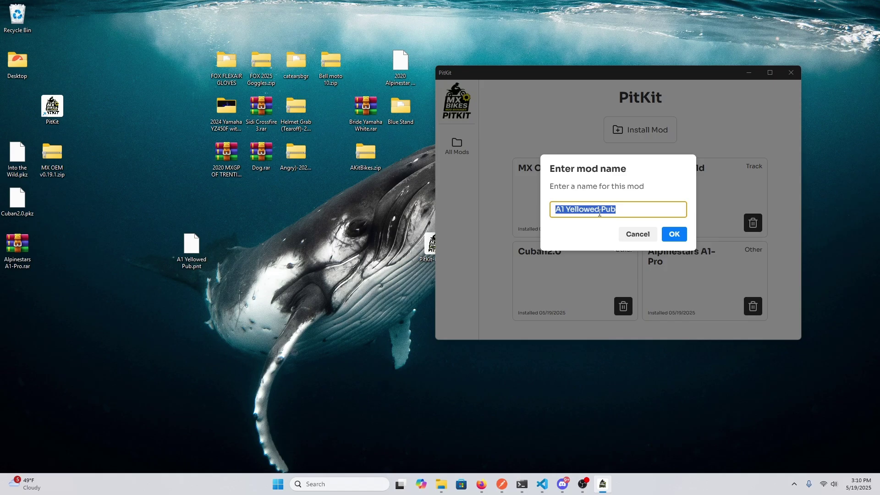
{"action": "left_click", "coordinate": [674, 234]}
Install A1 Yellowed Pub as a Protections paint for the Alpinestars A1-Pro protection.
{"action": "left_click", "coordinate": [623, 211]}
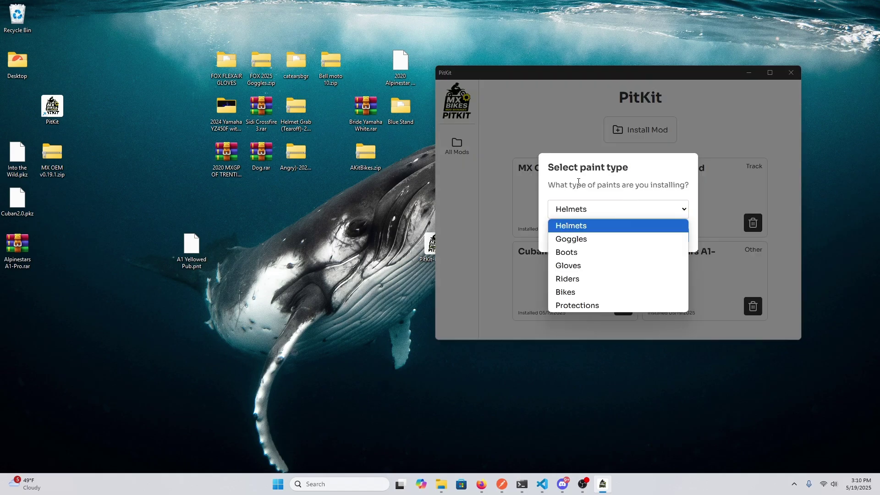
{"action": "left_click", "coordinate": [607, 306]}
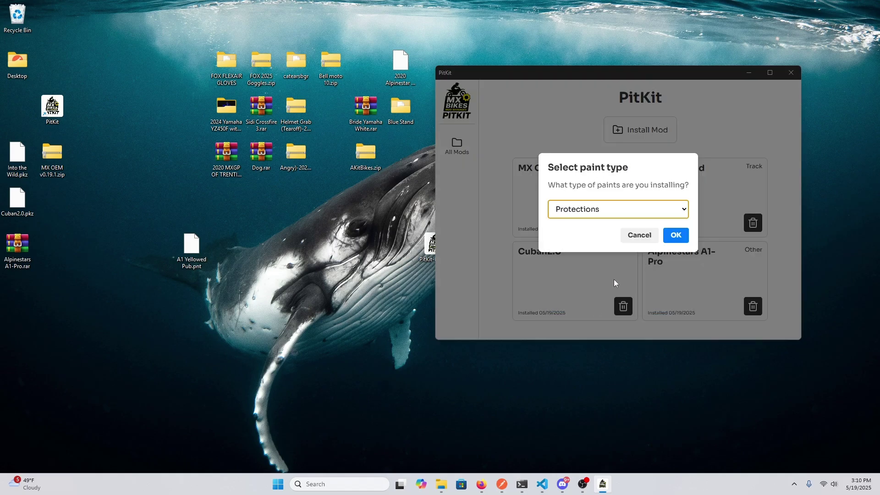
{"action": "left_click", "coordinate": [674, 236]}
{"action": "left_click", "coordinate": [631, 209]}
{"action": "left_click", "coordinate": [610, 238]}
{"action": "left_click", "coordinate": [612, 213]}
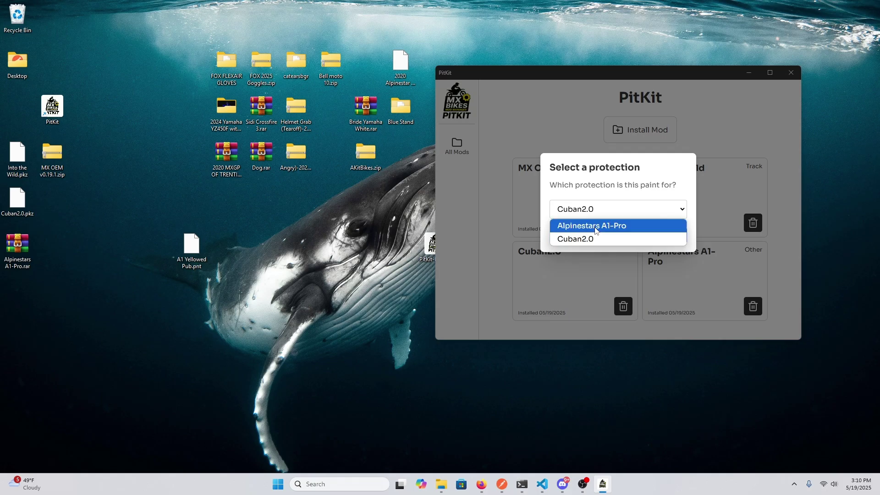
{"action": "left_click", "coordinate": [596, 226]}
{"action": "left_click", "coordinate": [675, 235]}
{"action": "scroll", "coordinate": [651, 275], "scroll_direction": "down", "scroll_amount": 2}
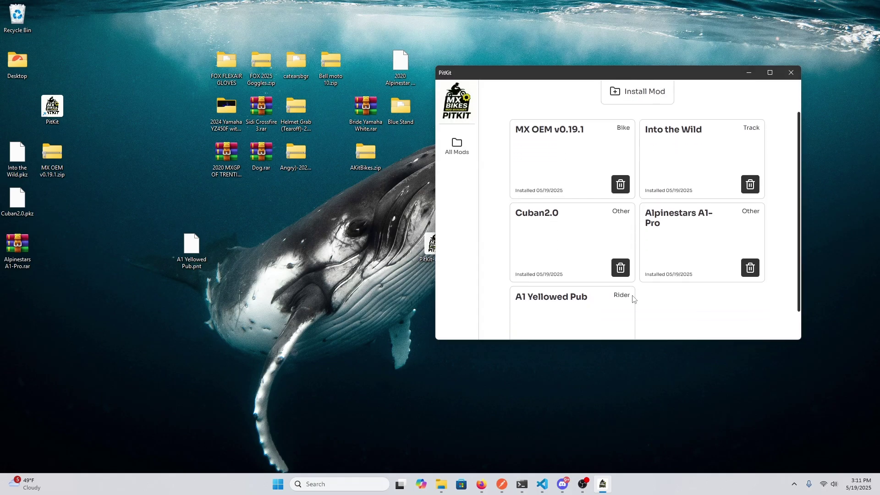
Set A1 Yellowed Pub.pnt aside on the desktop and install 2020 MXGP OF TRENTINO with its suggested name as a Demonstration track.
{"action": "left_click_drag", "start_coordinate": [192, 245], "coordinate": [18, 292]}
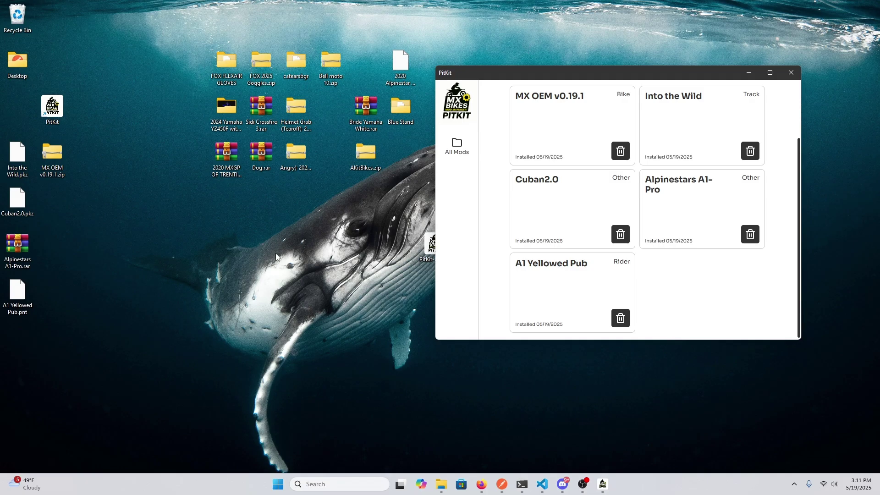
{"action": "left_click_drag", "start_coordinate": [232, 154], "coordinate": [499, 165]}
{"action": "left_click", "coordinate": [675, 235]}
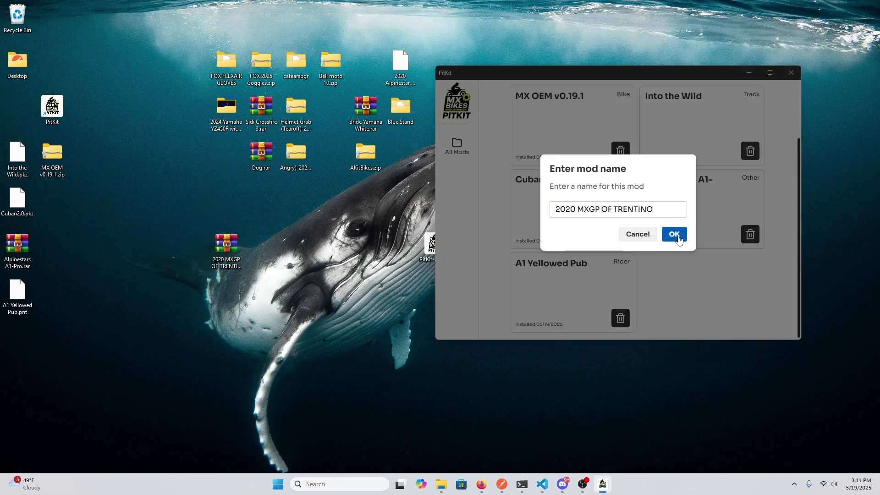
{"action": "left_click", "coordinate": [603, 210]}
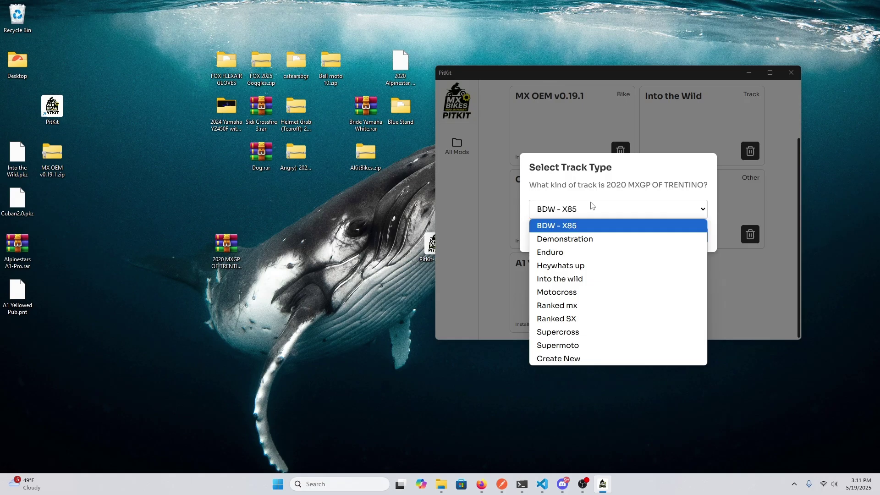
{"action": "left_click", "coordinate": [599, 238]}
{"action": "left_click", "coordinate": [693, 236]}
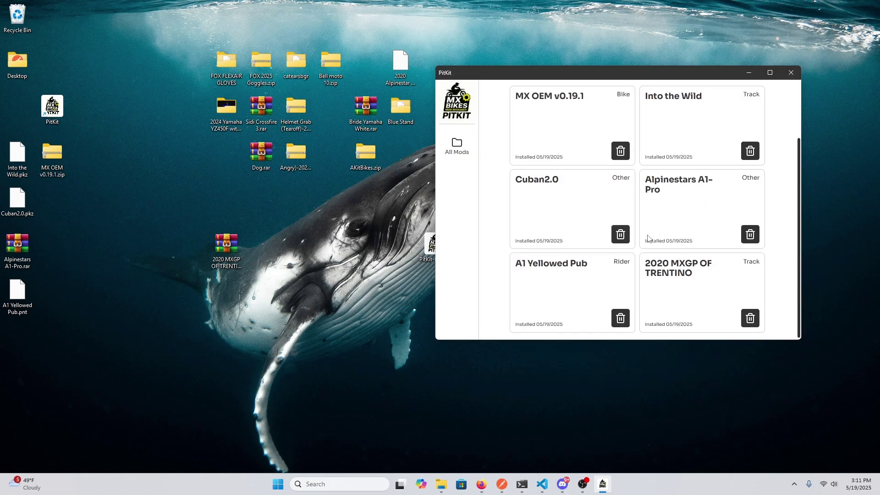
Set the 2020 MXGP OF TRENTINO archive aside on the desktop and install Dog.rar with its suggested name.
{"action": "left_click_drag", "start_coordinate": [226, 247], "coordinate": [56, 335]}
{"action": "left_click_drag", "start_coordinate": [257, 166], "coordinate": [236, 277]}
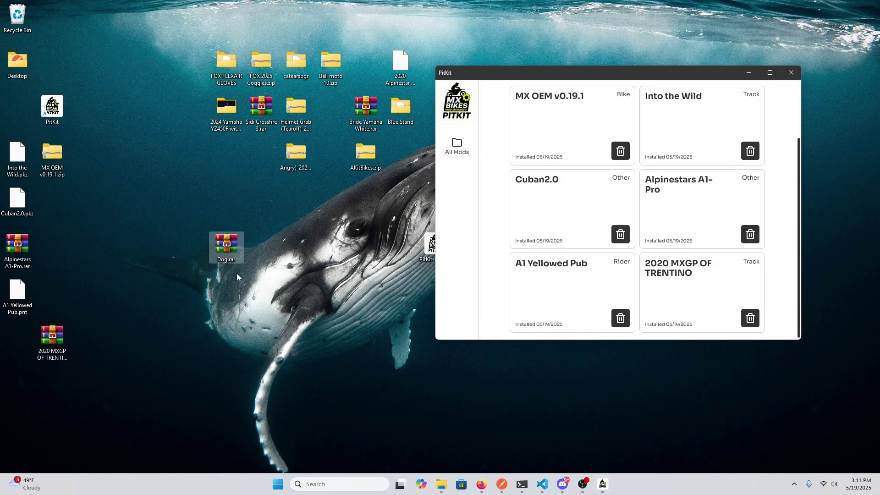
{"action": "left_click_drag", "start_coordinate": [414, 232], "coordinate": [501, 229]}
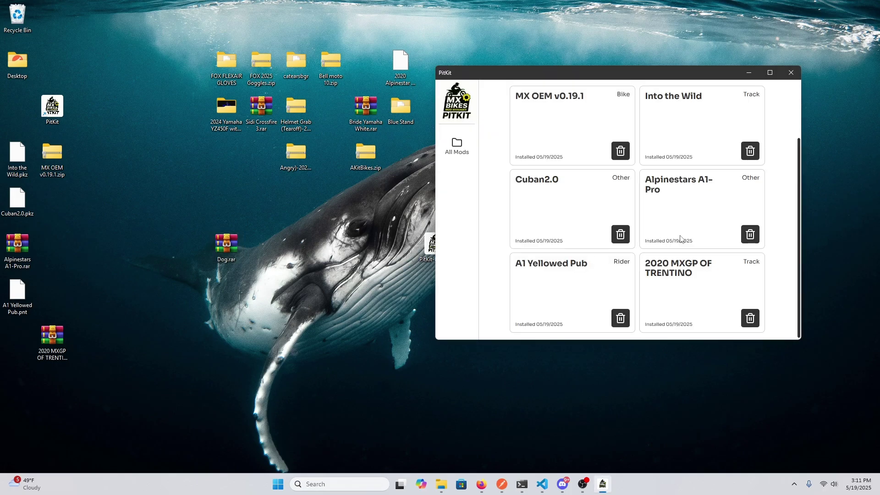
{"action": "scroll", "coordinate": [641, 270], "scroll_direction": "down", "scroll_amount": 2}
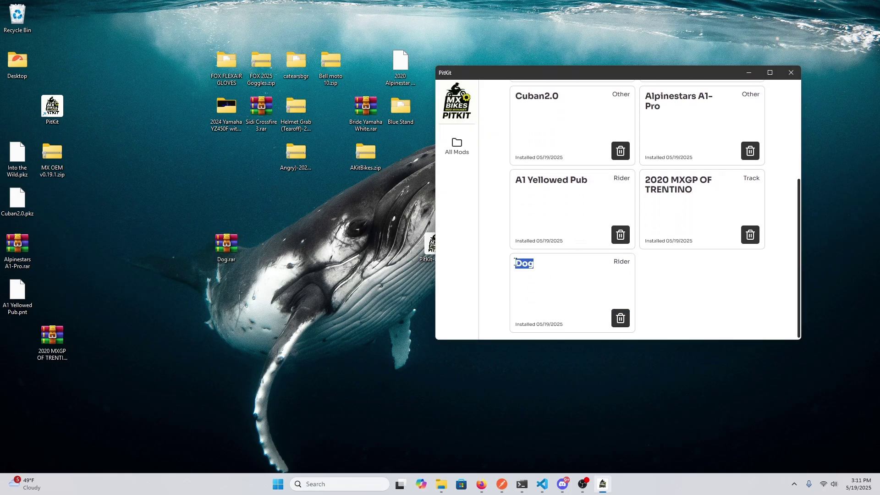
Set Dog.rar aside on the desktop and start installing the 2024 Yamaha YZ450F folder with its suggested name.
{"action": "left_click_drag", "start_coordinate": [20, 335], "coordinate": [21, 334]}
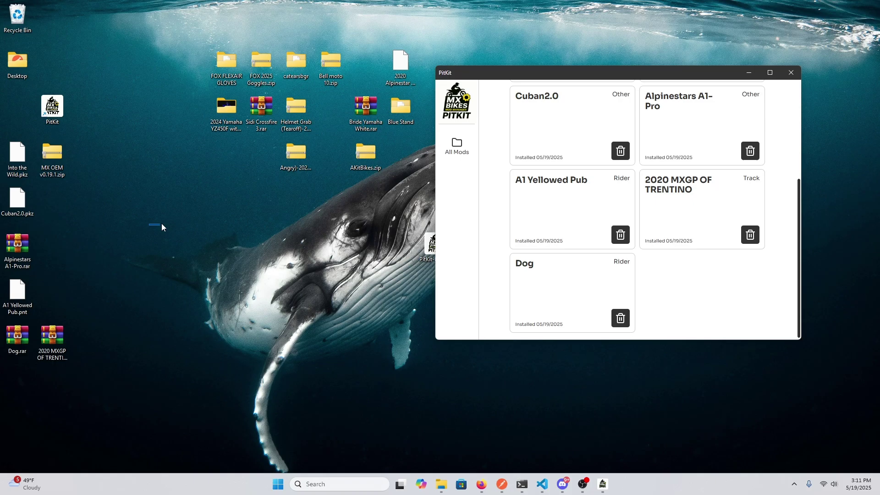
{"action": "left_click_drag", "start_coordinate": [221, 114], "coordinate": [237, 234]}
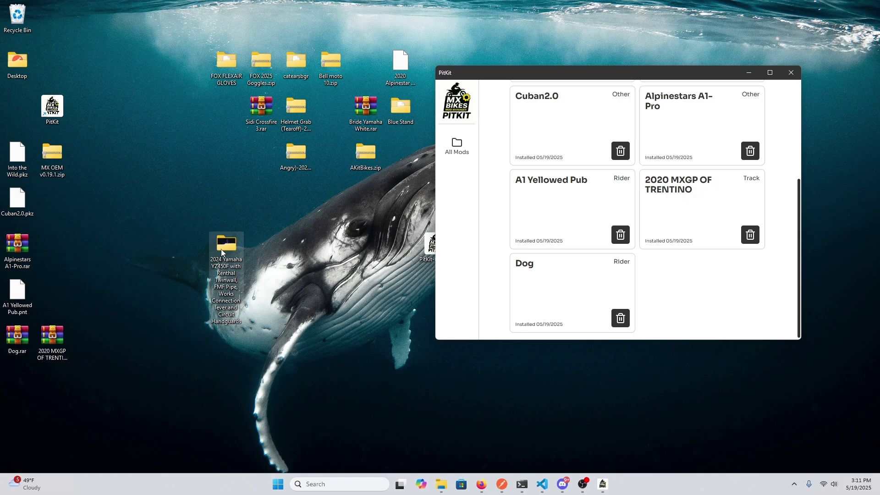
{"action": "left_click_drag", "start_coordinate": [221, 249], "coordinate": [498, 199]}
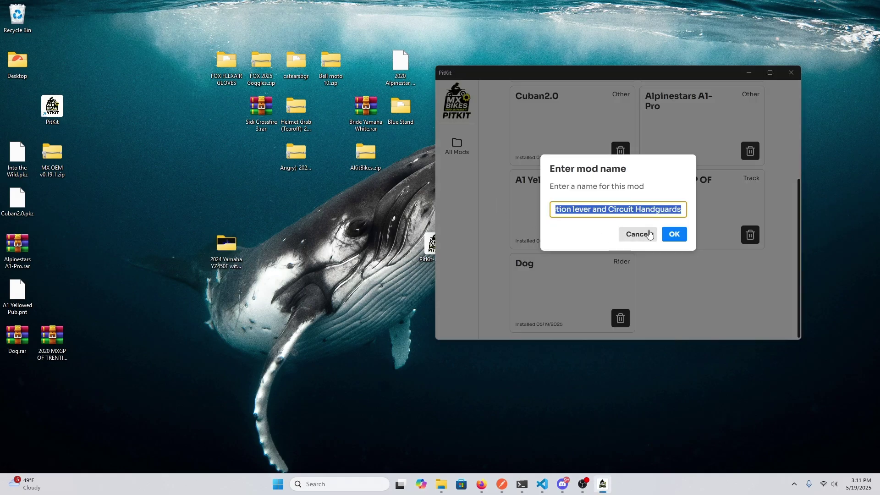
{"action": "left_click_drag", "start_coordinate": [628, 216], "coordinate": [510, 203]}
{"action": "left_click_drag", "start_coordinate": [601, 210], "coordinate": [611, 211]}
{"action": "key", "text": "ctrl+a"}
{"action": "left_click", "coordinate": [674, 234]}
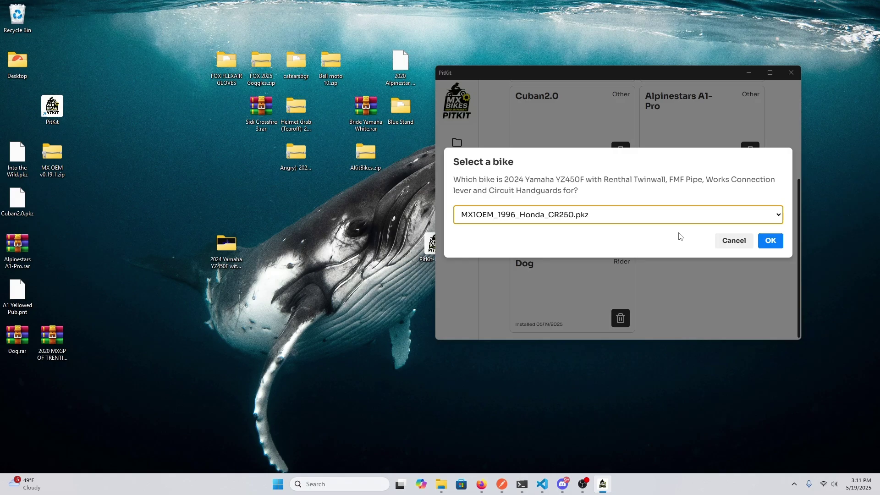
Assign the 2024 Yamaha YZ450F mod to the bike MX1OEM_2023_Yamaha_YZ450F.pkz and finish installing it.
{"action": "left_click", "coordinate": [574, 219]}
{"action": "scroll", "coordinate": [573, 303], "scroll_direction": "down", "scroll_amount": 5}
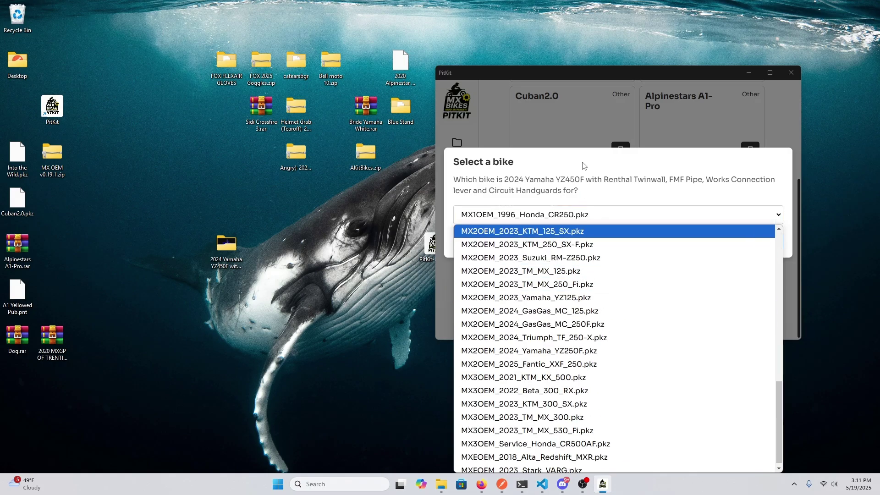
{"action": "left_click", "coordinate": [586, 76]}
{"action": "left_click_drag", "start_coordinate": [585, 73], "coordinate": [461, 24]}
{"action": "left_click", "coordinate": [489, 164]}
{"action": "scroll", "coordinate": [485, 288], "scroll_direction": "down", "scroll_amount": 10}
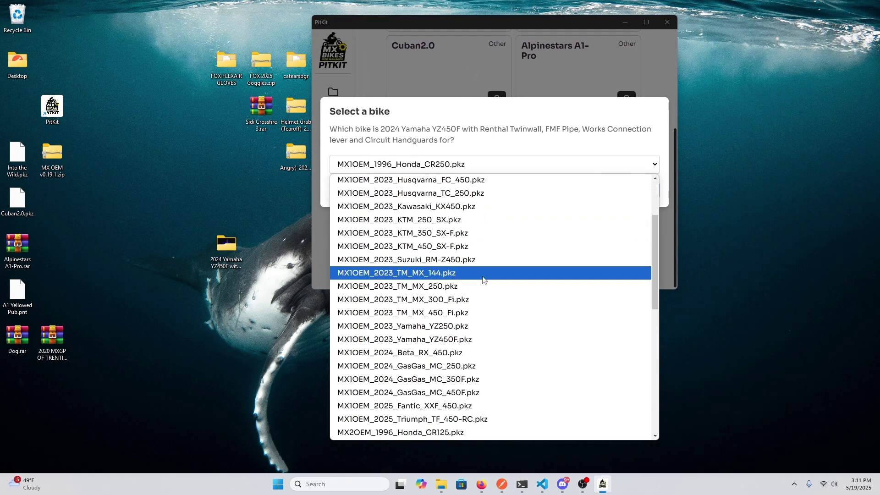
{"action": "scroll", "coordinate": [482, 339], "scroll_direction": "up", "scroll_amount": 10}
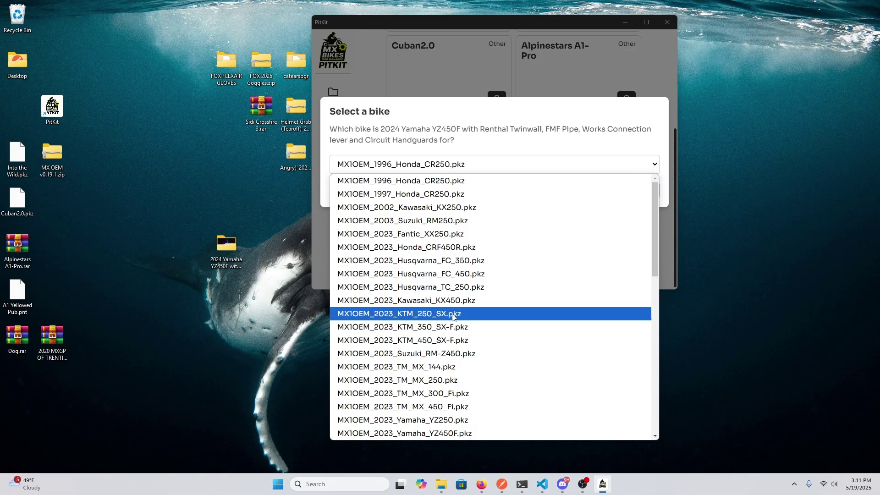
{"action": "scroll", "coordinate": [433, 394], "scroll_direction": "down", "scroll_amount": 2}
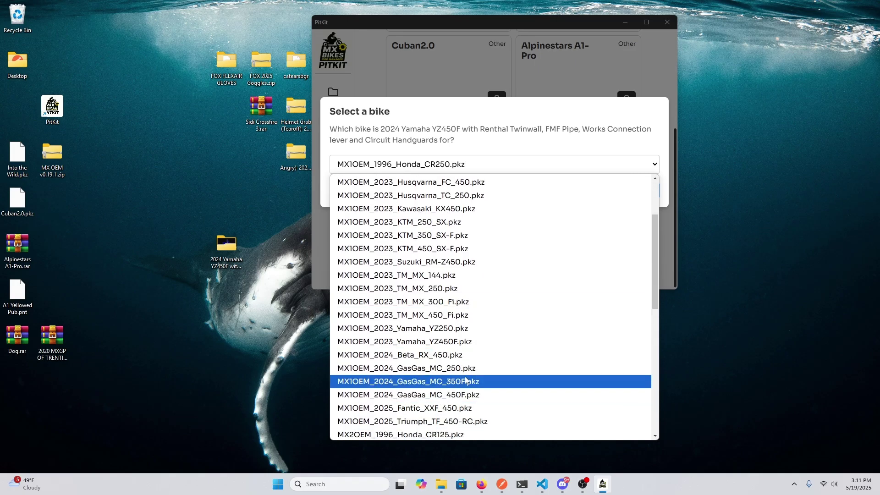
{"action": "left_click", "coordinate": [460, 342]}
{"action": "left_click", "coordinate": [644, 191]}
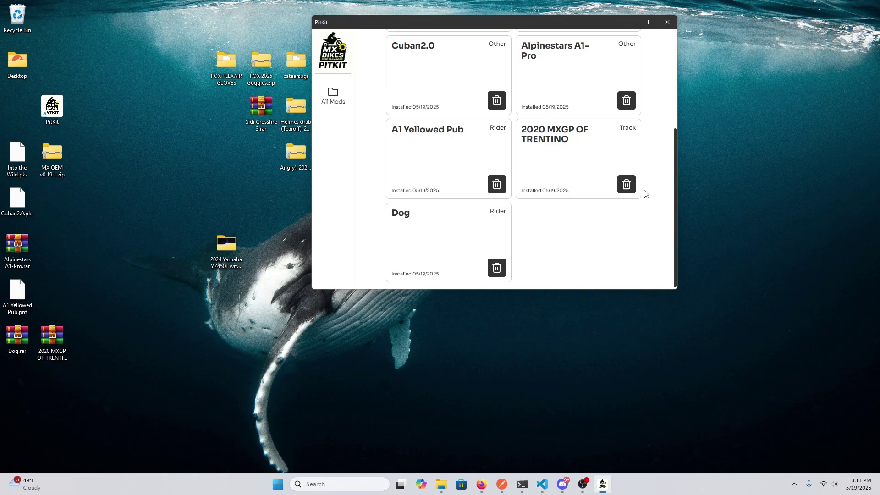
{"action": "scroll", "coordinate": [546, 259], "scroll_direction": "down", "scroll_amount": 1}
Set the 2024 Yamaha YZ450F folder and AKitBikes.zip aside with the other used mods on the desktop.
{"action": "left_click_drag", "start_coordinate": [521, 24], "coordinate": [618, 125]}
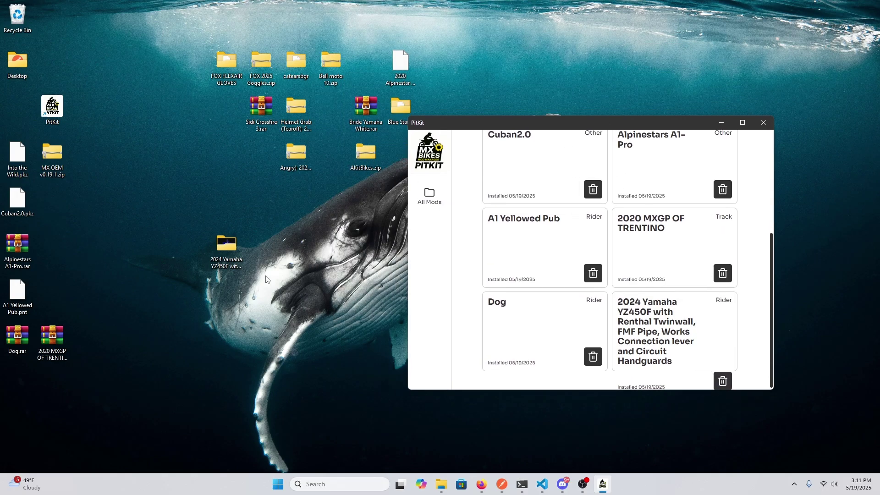
{"action": "left_click_drag", "start_coordinate": [108, 271], "coordinate": [65, 289]}
{"action": "left_click_drag", "start_coordinate": [477, 127], "coordinate": [550, 117]}
Check the contents of the Angry archive and install it as a mod named Angry Animation.
{"action": "double_click", "coordinate": [296, 153]}
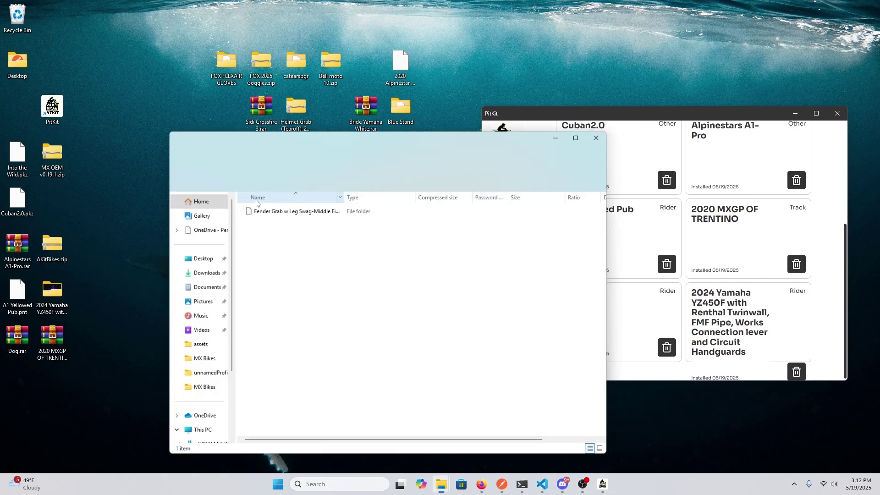
{"action": "double_click", "coordinate": [270, 209]}
{"action": "left_click", "coordinate": [268, 138]}
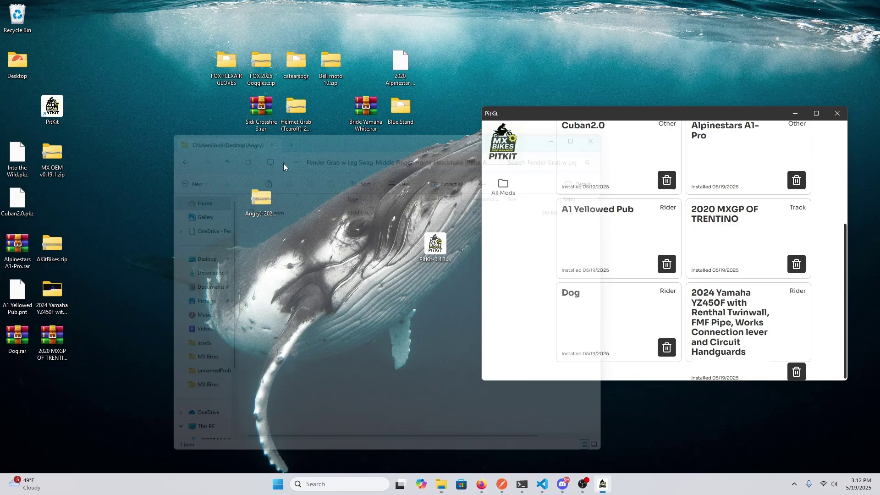
{"action": "left_click_drag", "start_coordinate": [273, 201], "coordinate": [546, 225]}
{"action": "left_click", "coordinate": [694, 251]}
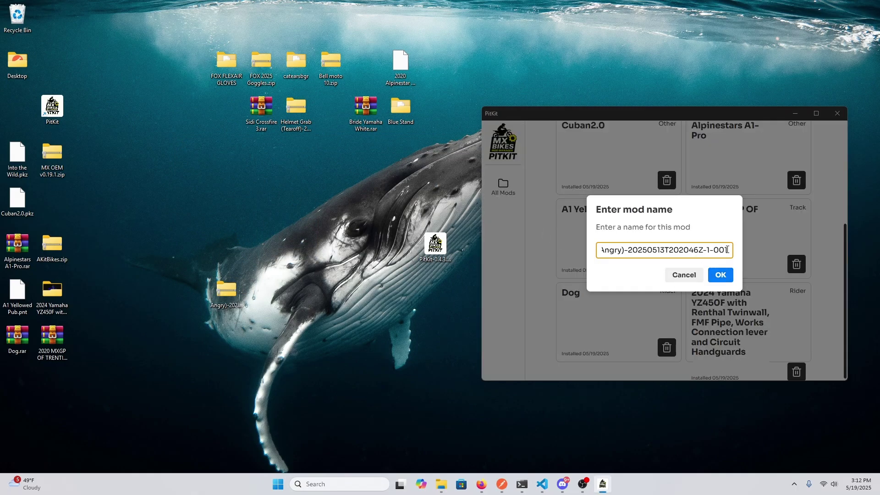
{"action": "left_click_drag", "start_coordinate": [728, 250], "coordinate": [655, 251]}
{"action": "key", "text": "BackSpace"}
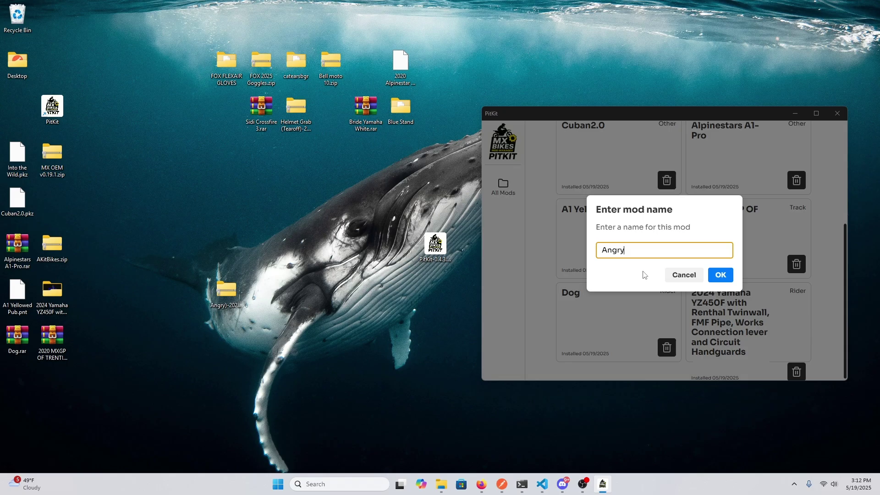
{"action": "type", "text": "Animation"}
{"action": "key", "text": "Return"}
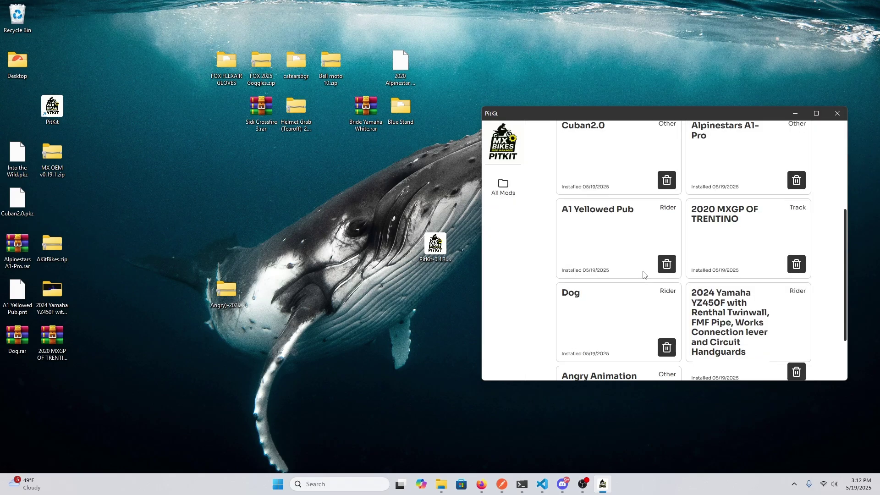
{"action": "scroll", "coordinate": [593, 305], "scroll_direction": "down", "scroll_amount": 2}
Set the Angry archive aside on the desktop and install Sidi Crossfire 3.rar with its suggested name.
{"action": "left_click_drag", "start_coordinate": [221, 283], "coordinate": [52, 199]}
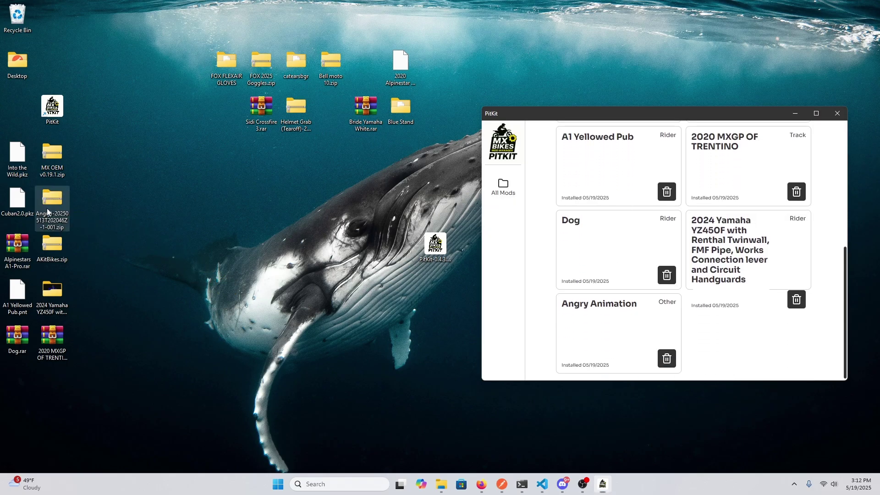
{"action": "left_click_drag", "start_coordinate": [238, 235], "coordinate": [572, 241]}
{"action": "left_click", "coordinate": [721, 275]}
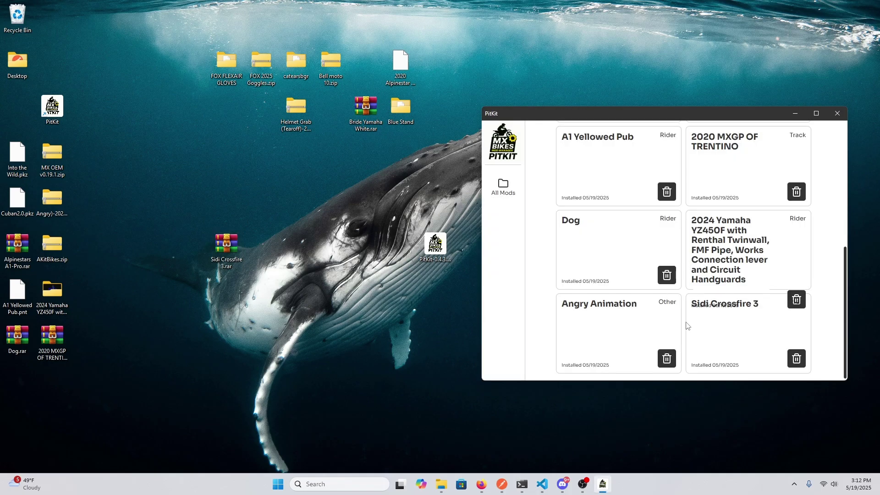
Delete the installed 2024 Yamaha YZ450F mod whose long title overlaps the Sidi Crossfire 3 card.
{"action": "left_click_drag", "start_coordinate": [633, 113], "coordinate": [569, 27]}
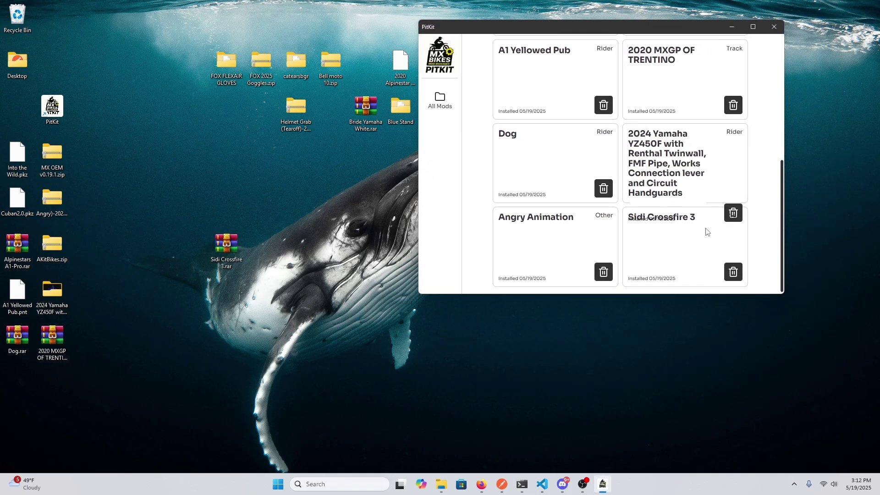
{"action": "left_click_drag", "start_coordinate": [682, 166], "coordinate": [697, 198]}
{"action": "left_click_drag", "start_coordinate": [629, 149], "coordinate": [687, 188]}
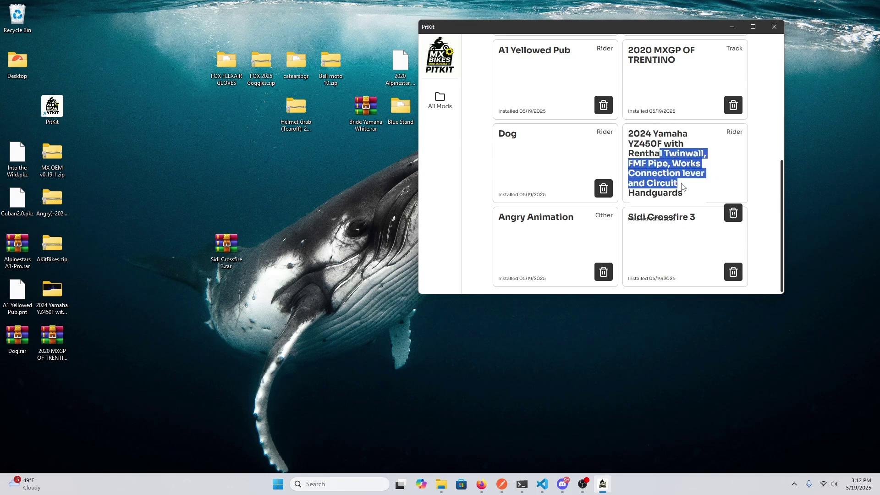
{"action": "left_click", "coordinate": [676, 227]}
{"action": "left_click_drag", "start_coordinate": [637, 218], "coordinate": [641, 218]}
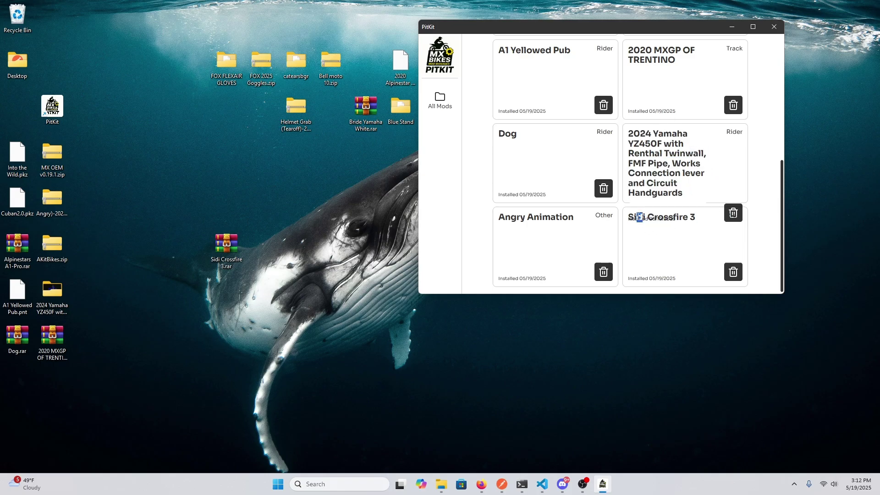
{"action": "left_click", "coordinate": [735, 209]}
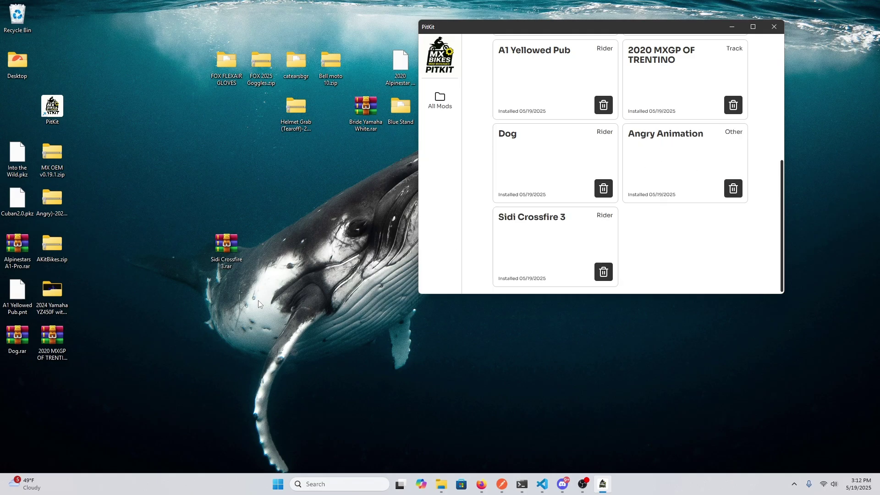
{"action": "scroll", "coordinate": [573, 245], "scroll_direction": "up", "scroll_amount": 5}
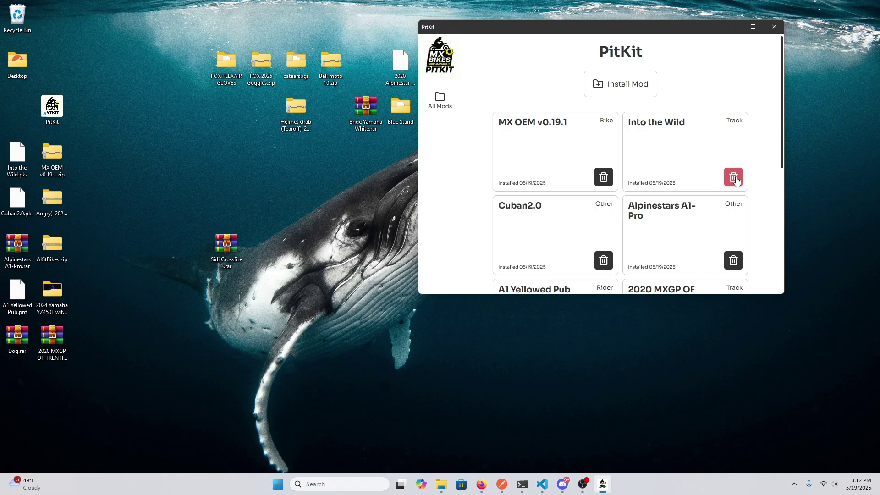
{"action": "mouse_move", "coordinate": [691, 127]}
{"action": "left_mouse_down"}
{"action": "mouse_move", "coordinate": [624, 128]}
{"action": "mouse_move", "coordinate": [686, 120]}
{"action": "left_mouse_up"}
{"action": "left_click", "coordinate": [632, 123]}
Set Sidi Crossfire 3.rar aside and start installing Bride Yamaha White.rar with its suggested name as a Bikes paint.
{"action": "left_click_drag", "start_coordinate": [244, 249], "coordinate": [175, 204]}
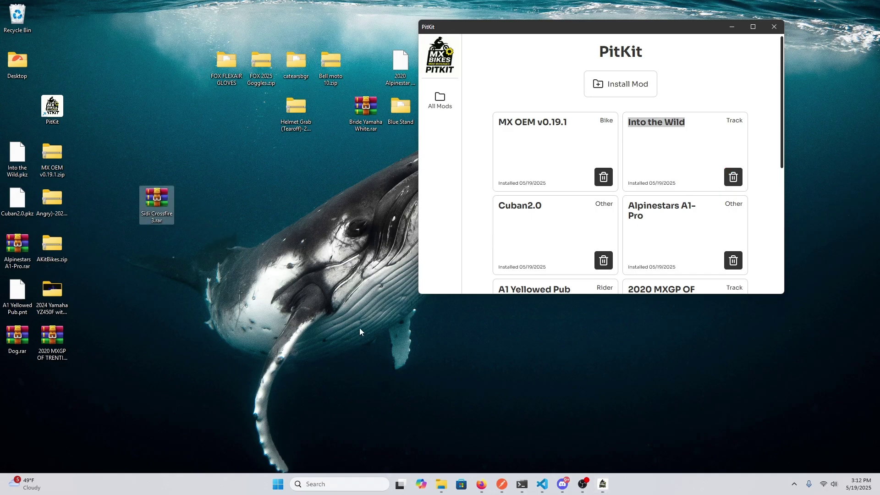
{"action": "left_click_drag", "start_coordinate": [509, 27], "coordinate": [603, 119]}
{"action": "left_click_drag", "start_coordinate": [366, 110], "coordinate": [602, 176]}
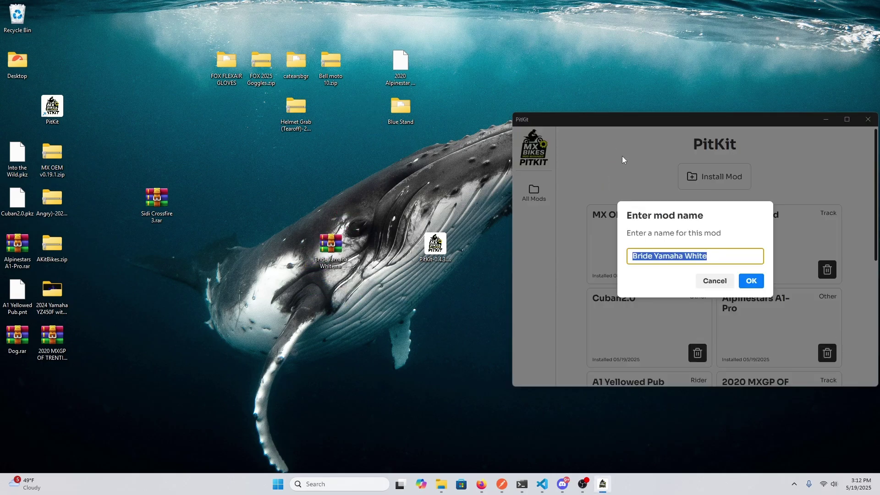
{"action": "left_click", "coordinate": [757, 285]}
{"action": "left_click", "coordinate": [688, 257]}
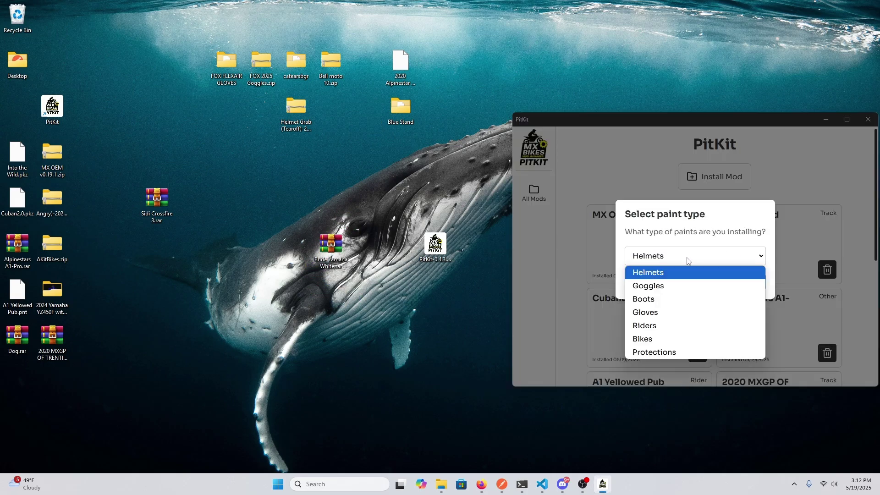
{"action": "left_click", "coordinate": [662, 339]}
{"action": "left_click", "coordinate": [755, 284]}
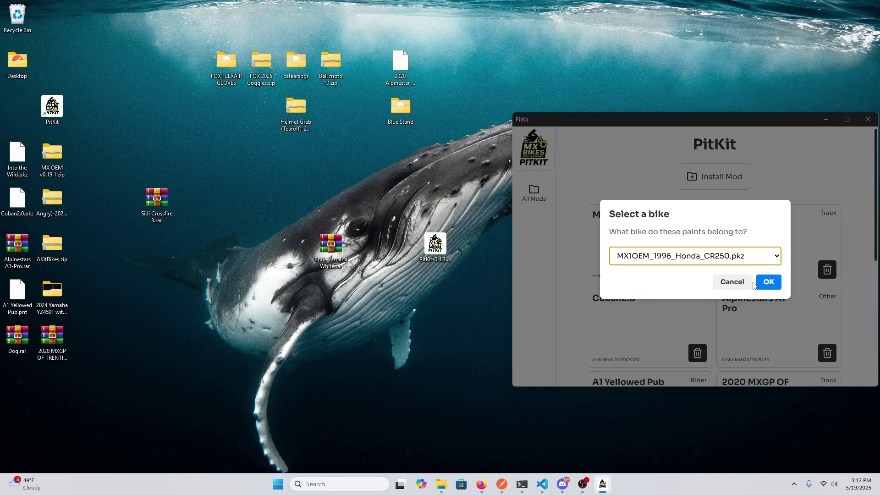
Assign the Bride Yamaha White paint to the bike MX1OEM_2023_Yamaha_YZ450F.pkz and finish its installation.
{"action": "left_click", "coordinate": [726, 262]}
{"action": "scroll", "coordinate": [690, 165], "scroll_direction": "down", "scroll_amount": 5}
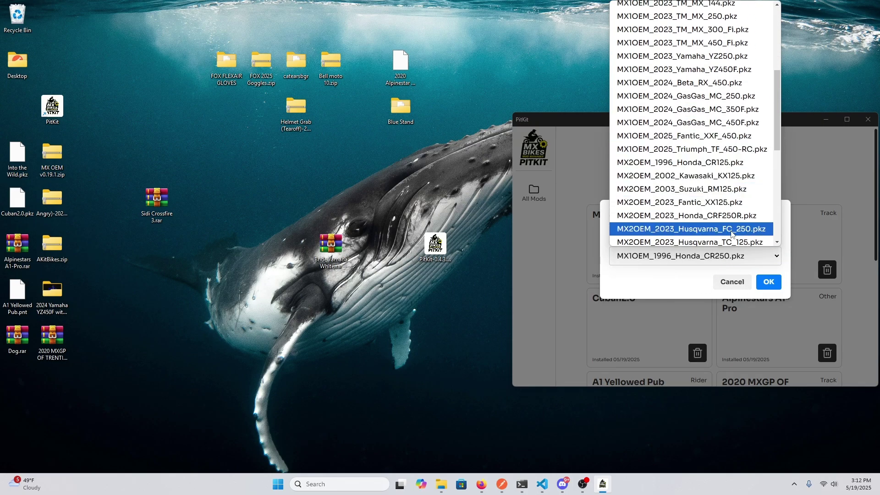
{"action": "scroll", "coordinate": [730, 231], "scroll_direction": "down", "scroll_amount": 2}
{"action": "scroll", "coordinate": [731, 232], "scroll_direction": "up", "scroll_amount": 4}
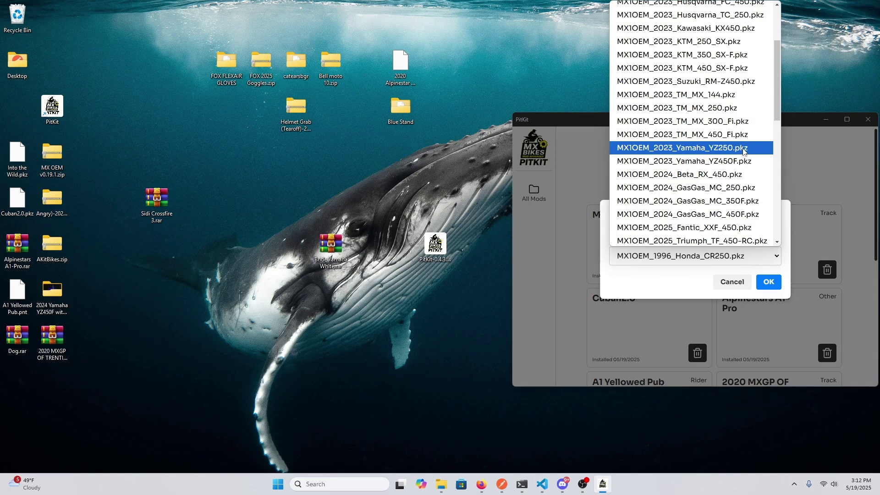
{"action": "left_click", "coordinate": [740, 164]}
{"action": "left_click", "coordinate": [769, 282]}
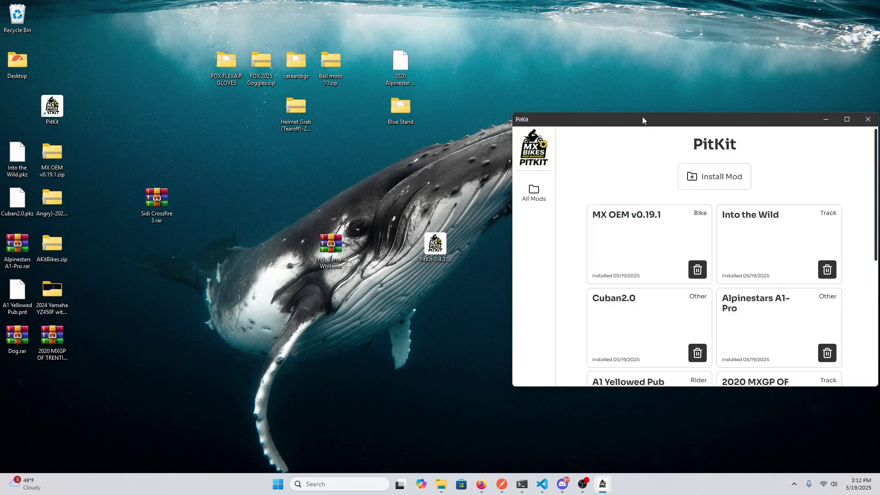
Set Bride Yamaha White.rar and Sidi Crossfire 3.rar aside together next to the other used mods on the desktop.
{"action": "left_click_drag", "start_coordinate": [643, 116], "coordinate": [552, 70]}
{"action": "left_click_drag", "start_coordinate": [336, 247], "coordinate": [123, 257]}
{"action": "left_click_drag", "start_coordinate": [163, 205], "coordinate": [127, 205]}
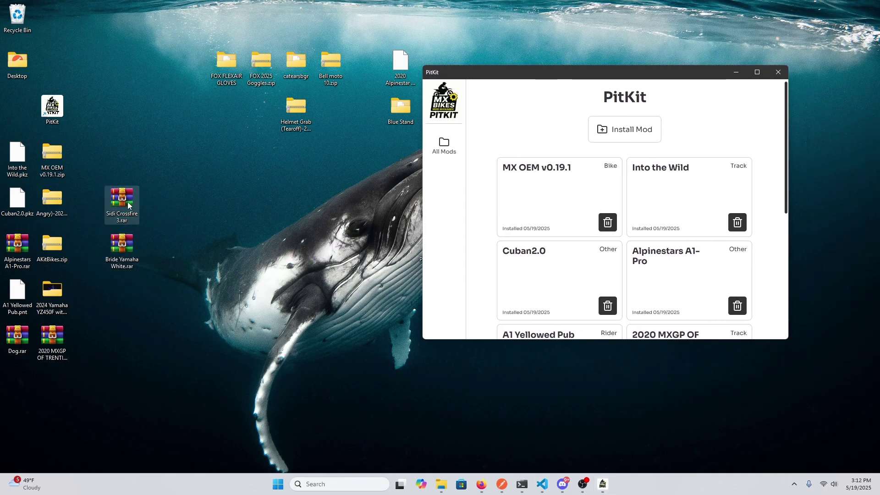
Check the contents of the Helmet Grab archive and install it as a mod named Helmet Grab (Tearoff).
{"action": "left_click_drag", "start_coordinate": [304, 130], "coordinate": [235, 267]}
{"action": "double_click", "coordinate": [233, 263]}
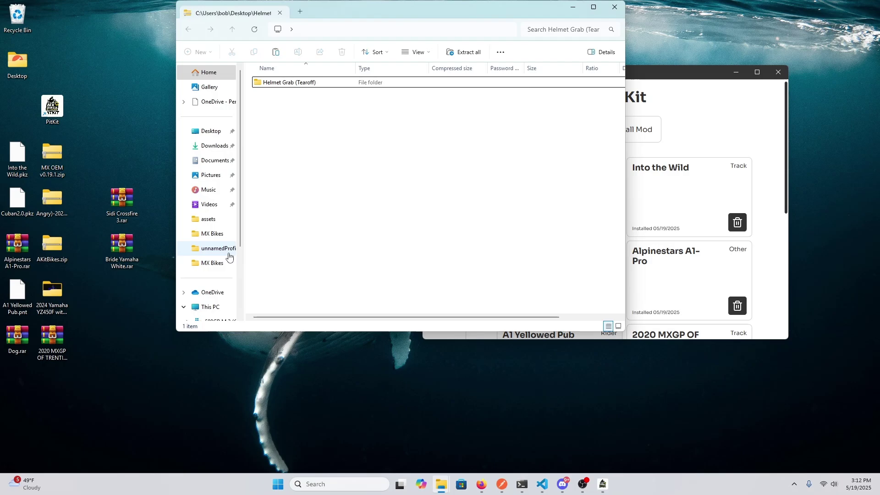
{"action": "left_click", "coordinate": [280, 10]}
{"action": "left_click_drag", "start_coordinate": [226, 245], "coordinate": [594, 223]}
{"action": "left_click_drag", "start_coordinate": [670, 209], "coordinate": [599, 210]}
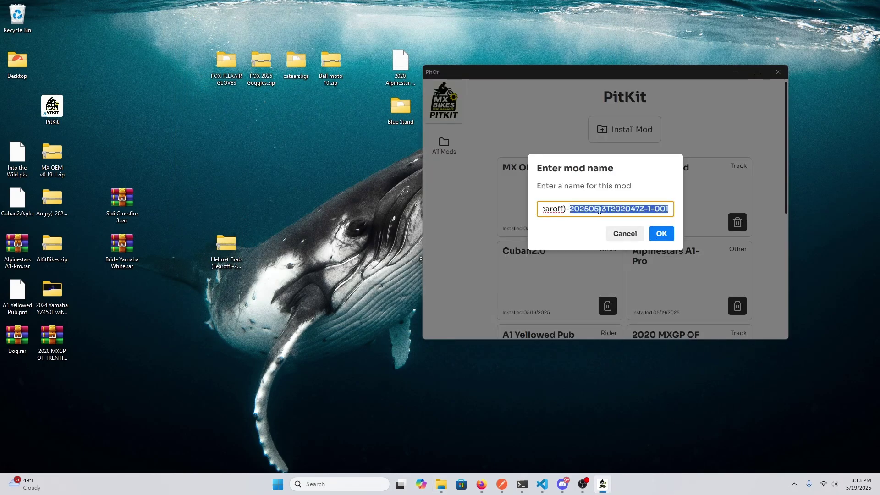
{"action": "key", "text": "BackSpace"}
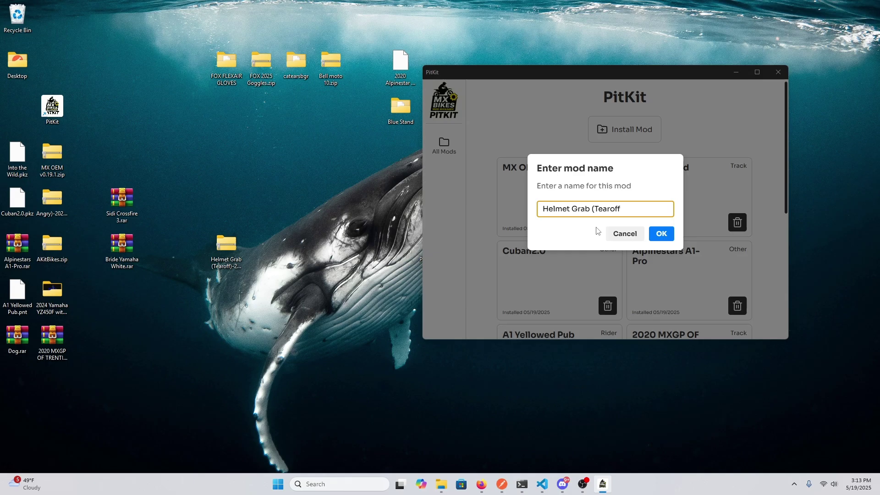
{"action": "type", "text": ")"}
{"action": "key", "text": "Return"}
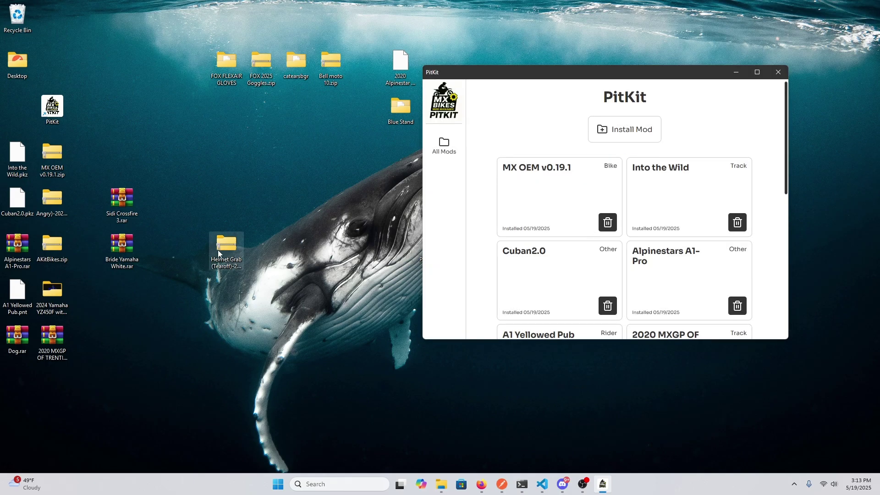
Set the Helmet Grab archive aside and group FOX 2025 Goggles.zip with the FOX FLEXAIR GLOVES folder on the desktop.
{"action": "left_click_drag", "start_coordinate": [226, 246], "coordinate": [121, 291]}
{"action": "left_click_drag", "start_coordinate": [228, 65], "coordinate": [224, 197]}
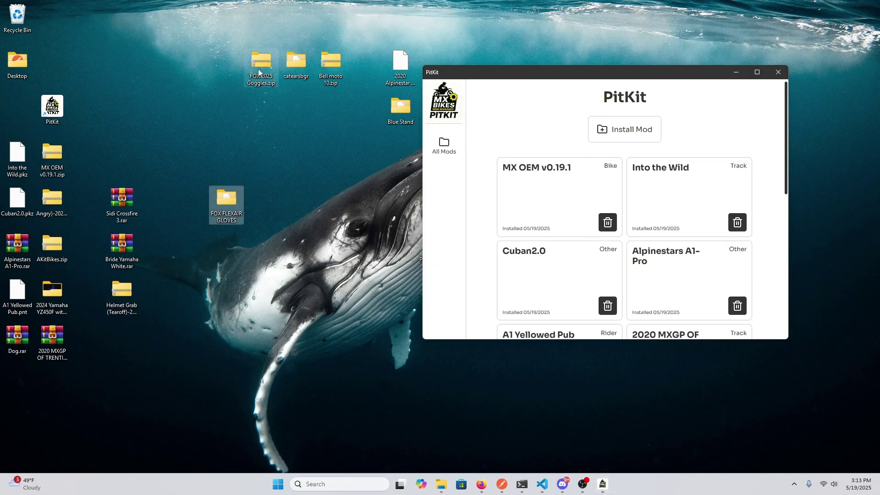
{"action": "left_click_drag", "start_coordinate": [260, 62], "coordinate": [225, 150]}
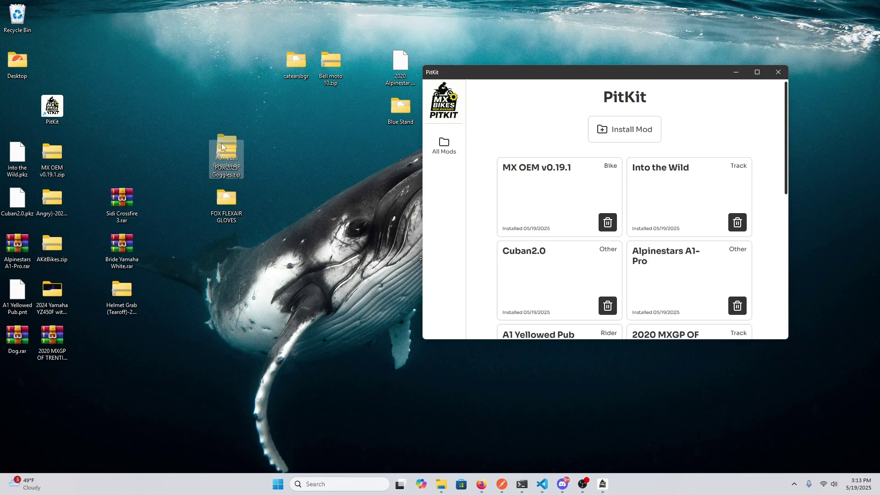
{"action": "left_click", "coordinate": [231, 219]}
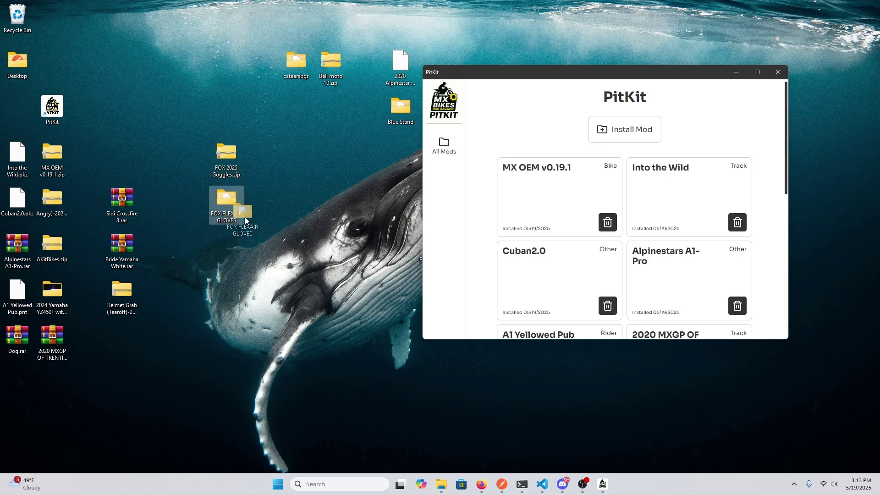
{"action": "left_click_drag", "start_coordinate": [245, 216], "coordinate": [245, 216]}
{"action": "left_click", "coordinate": [359, 216]}
Install the 2020 Alpinestar file as a mod named 2020 Alpinestar Tech 10's and check its entry in the mod list.
{"action": "left_click_drag", "start_coordinate": [325, 169], "coordinate": [328, 201]}
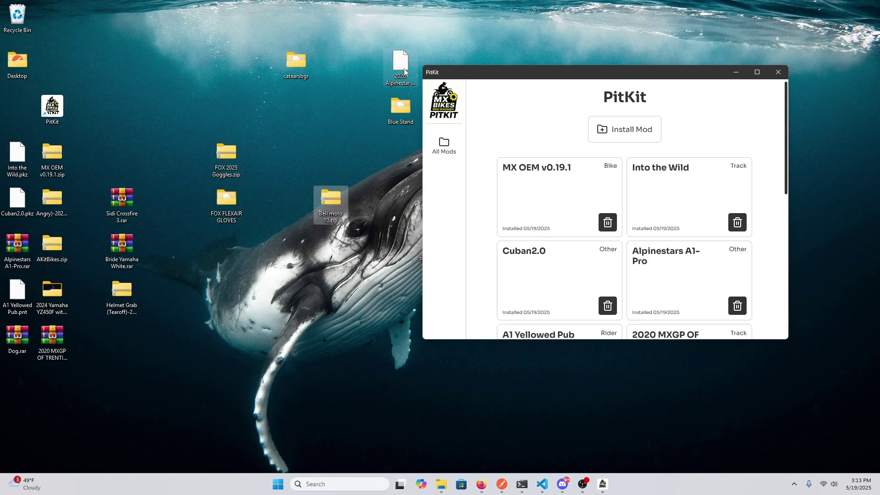
{"action": "left_click_drag", "start_coordinate": [401, 64], "coordinate": [519, 116]}
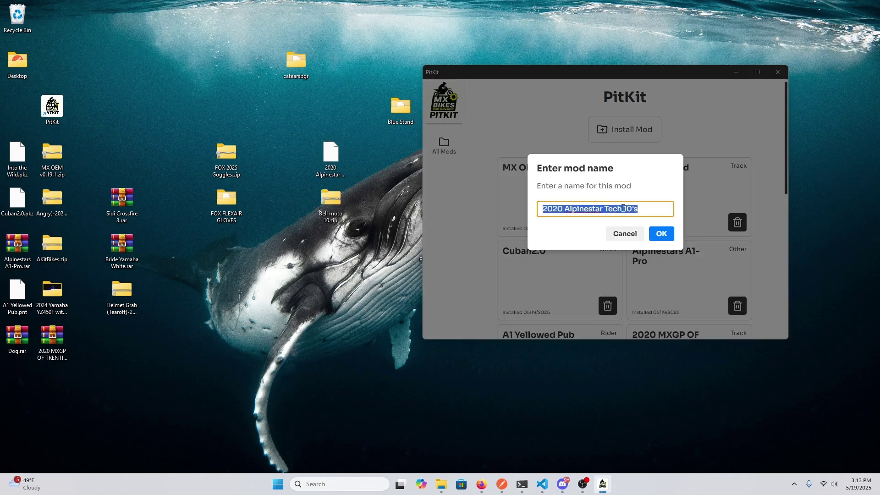
{"action": "left_click", "coordinate": [662, 234]}
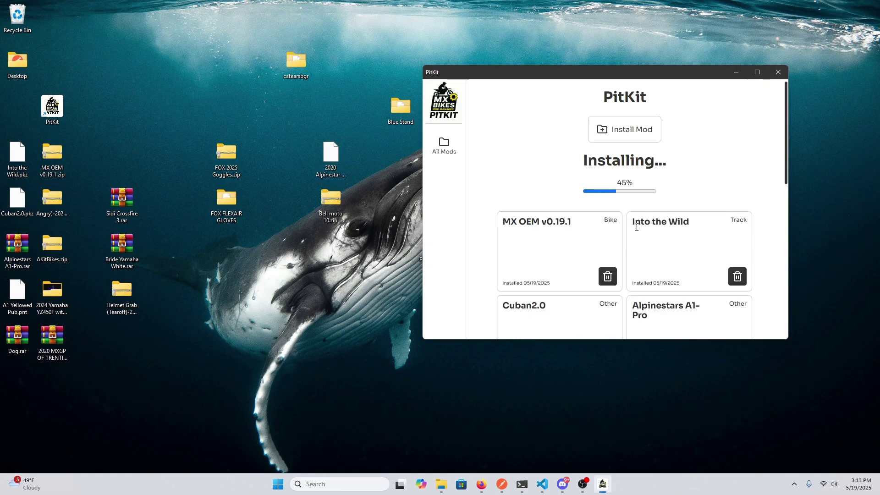
{"action": "triple_click", "coordinate": [678, 277]}
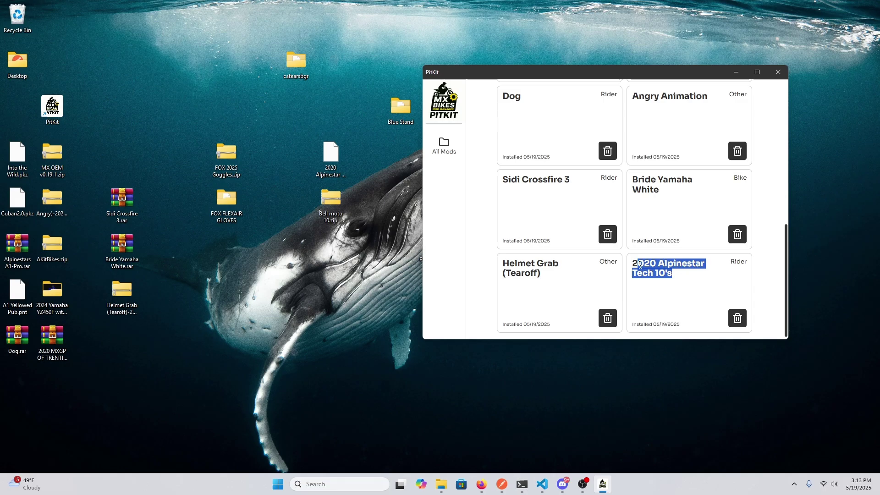
{"action": "left_click", "coordinate": [641, 268]}
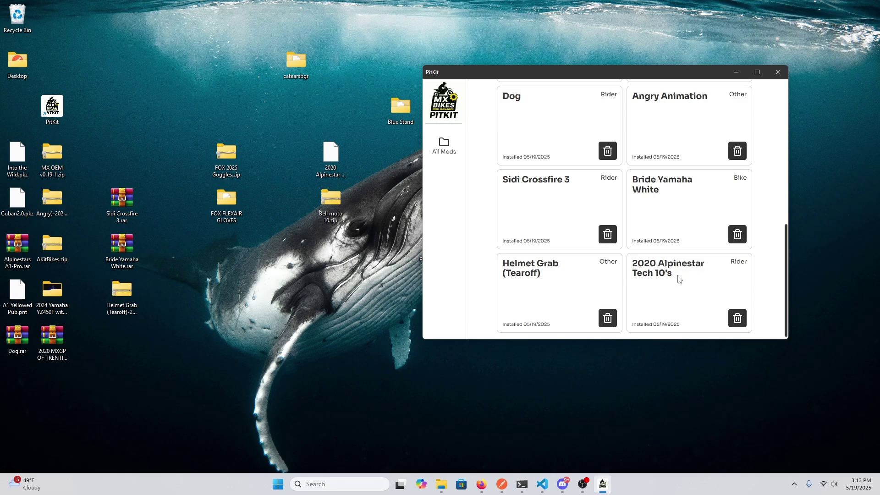
{"action": "left_click_drag", "start_coordinate": [679, 279], "coordinate": [633, 266]}
{"action": "left_click", "coordinate": [381, 201]}
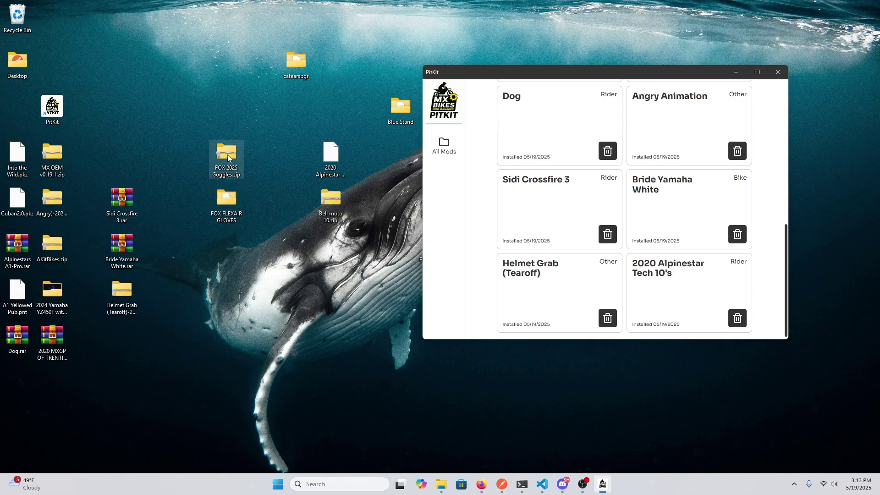
Install Bell moto 10.zip as a mod, and set the archive and the 2020 Alpinestar file aside with the used mods on the desktop.
{"action": "left_click_drag", "start_coordinate": [341, 176], "coordinate": [136, 136]}
{"action": "left_click", "coordinate": [323, 161]}
{"action": "left_click_drag", "start_coordinate": [383, 194], "coordinate": [482, 200]}
{"action": "left_click", "coordinate": [662, 234]}
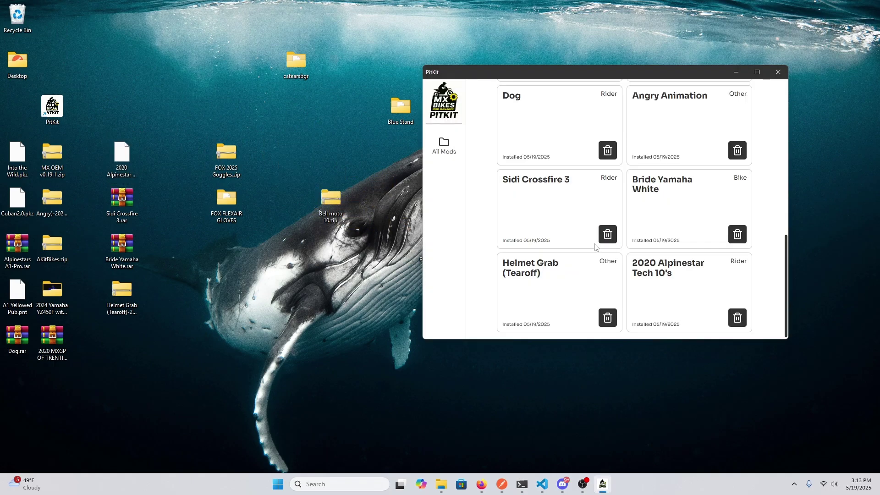
{"action": "scroll", "coordinate": [645, 294], "scroll_direction": "up", "scroll_amount": 10}
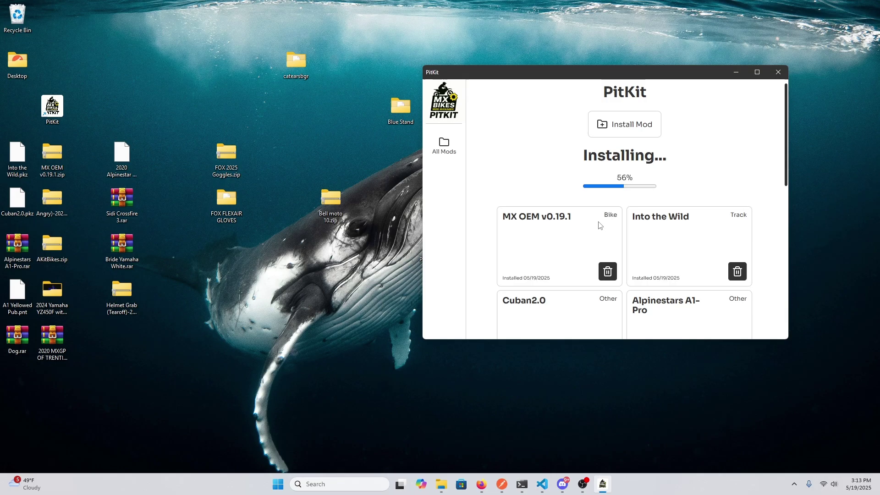
{"action": "left_click_drag", "start_coordinate": [610, 195], "coordinate": [596, 169]}
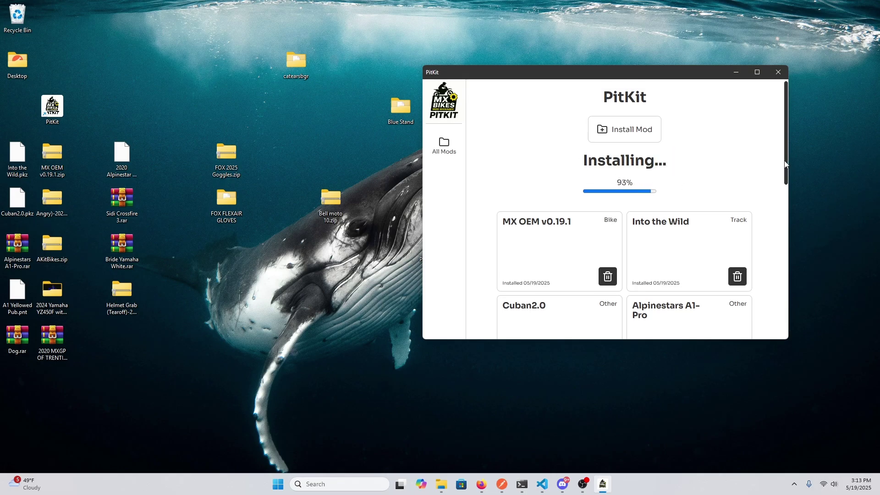
{"action": "scroll", "coordinate": [785, 204], "scroll_direction": "down", "scroll_amount": 3}
{"action": "left_click_drag", "start_coordinate": [786, 204], "coordinate": [805, 362]}
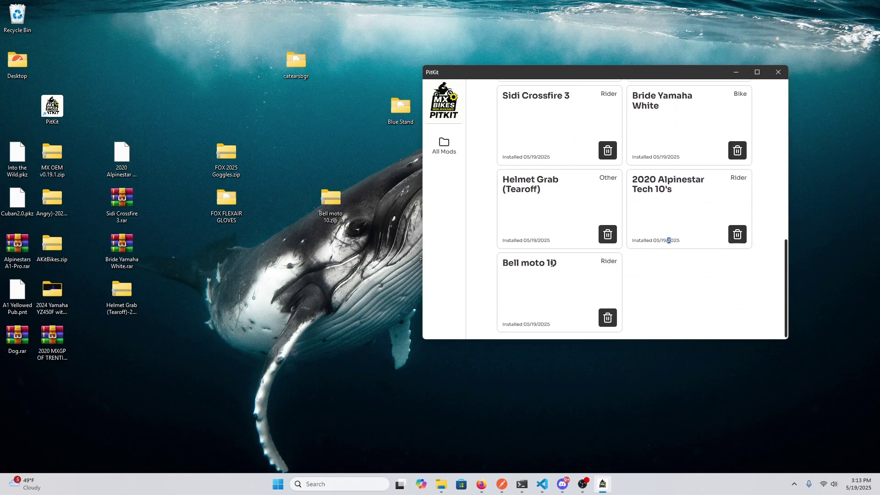
{"action": "left_click_drag", "start_coordinate": [309, 218], "coordinate": [309, 220]}
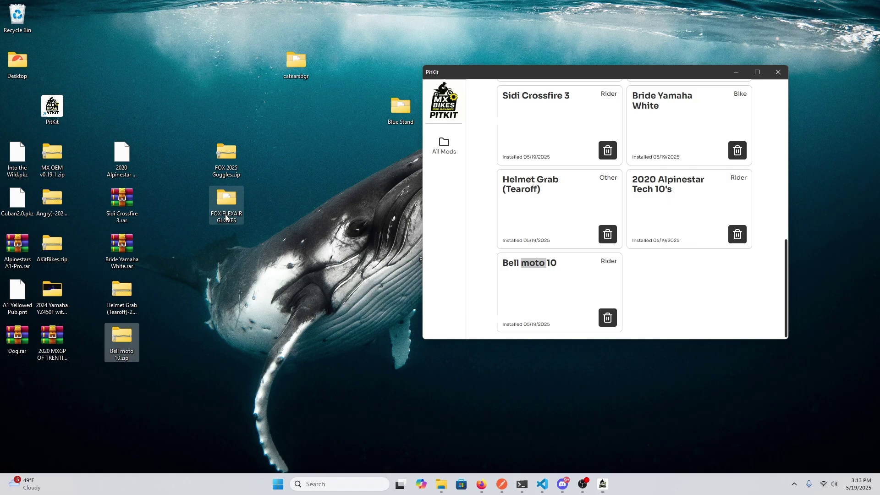
Try installing FOX 2025 Goggles.zip as Helmets paints for Bell_moto_10, and delete that mod entry.
{"action": "left_click_drag", "start_coordinate": [228, 157], "coordinate": [242, 240]}
{"action": "left_click_drag", "start_coordinate": [219, 150], "coordinate": [459, 206]}
{"action": "left_click", "coordinate": [663, 235]}
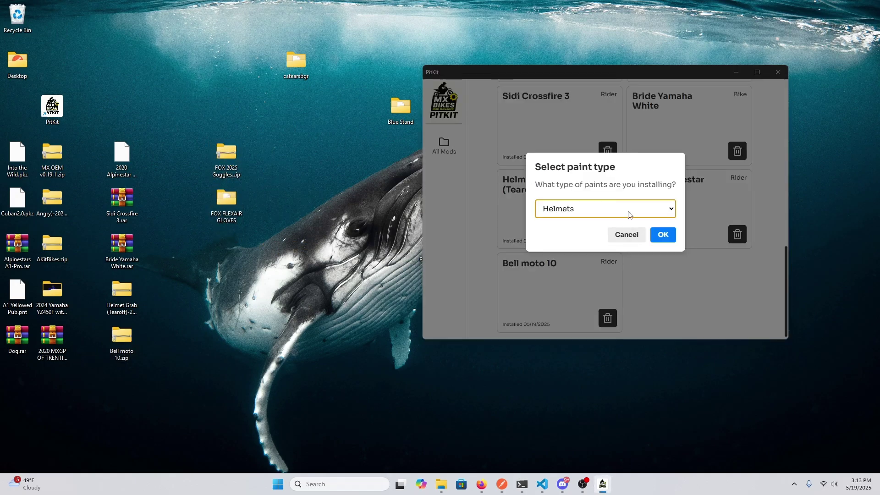
{"action": "left_click", "coordinate": [667, 241]}
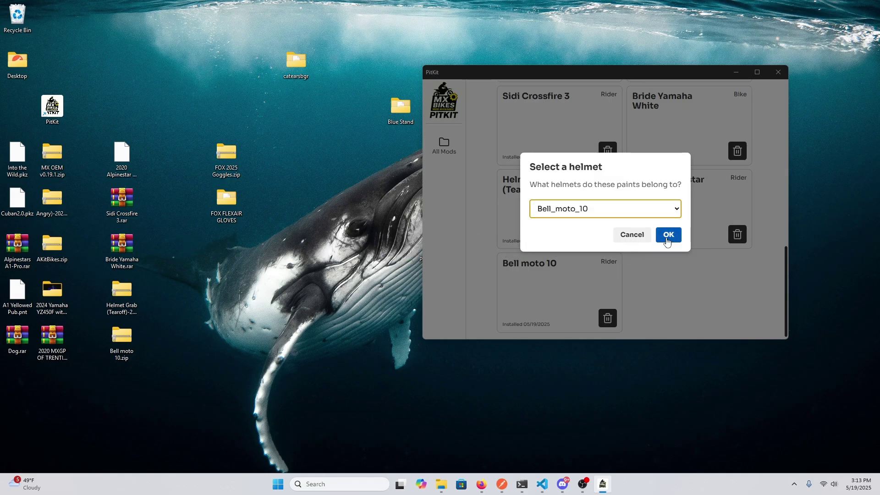
{"action": "left_click", "coordinate": [668, 238]}
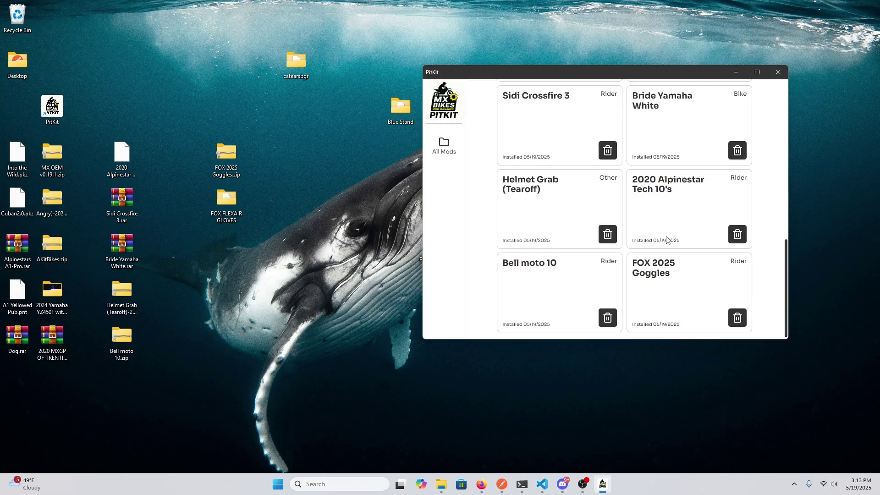
{"action": "left_click_drag", "start_coordinate": [226, 151], "coordinate": [320, 240]}
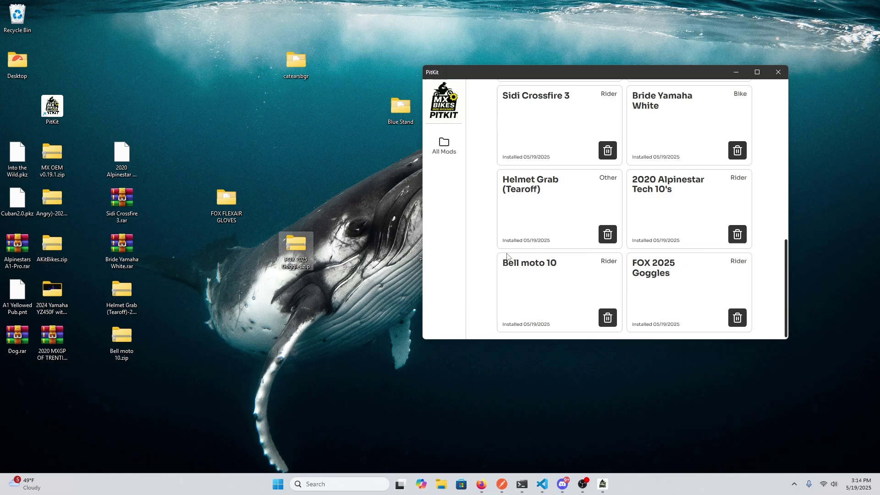
{"action": "left_click", "coordinate": [730, 317]}
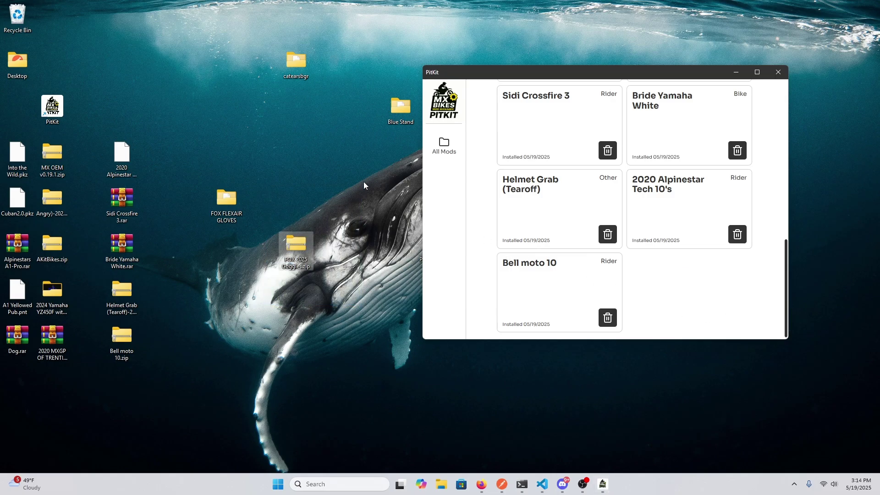
Begin reinstalling FOX 2025 Goggles.zip as a mod named FOX 2025 Goggles with the paint type Goggles.
{"action": "left_click_drag", "start_coordinate": [296, 248], "coordinate": [675, 279]}
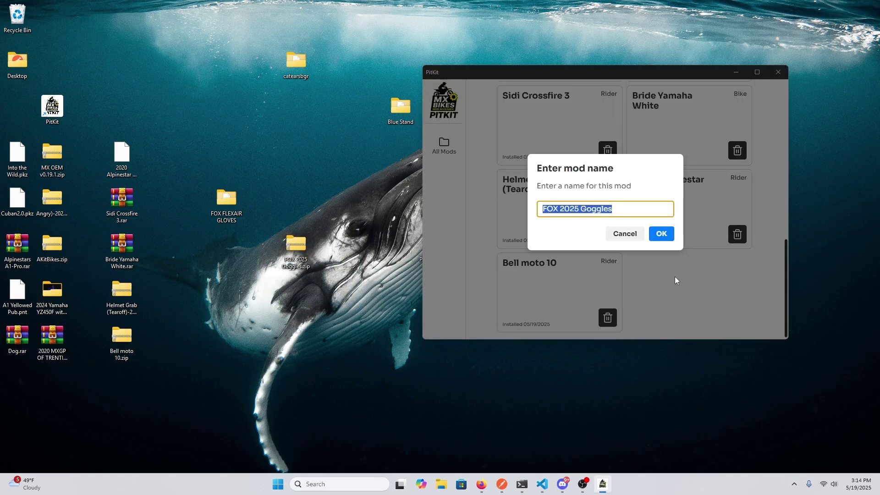
{"action": "left_click", "coordinate": [651, 237]}
{"action": "left_click", "coordinate": [595, 210]}
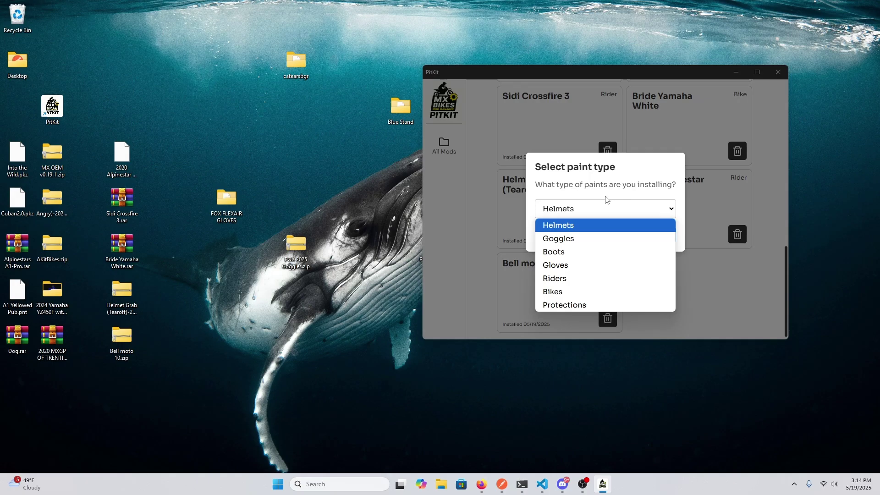
{"action": "left_click", "coordinate": [598, 210]}
{"action": "left_click", "coordinate": [601, 209]}
{"action": "left_click", "coordinate": [589, 210]}
{"action": "left_click", "coordinate": [588, 211]}
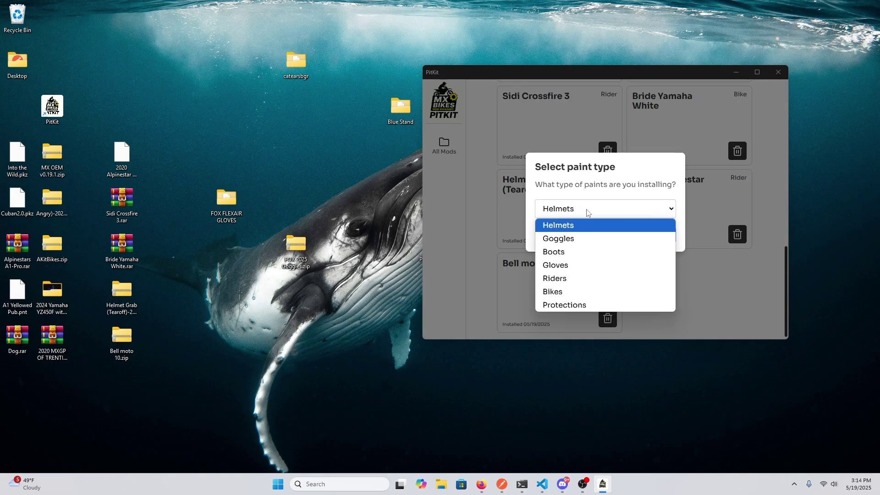
{"action": "left_click", "coordinate": [574, 241]}
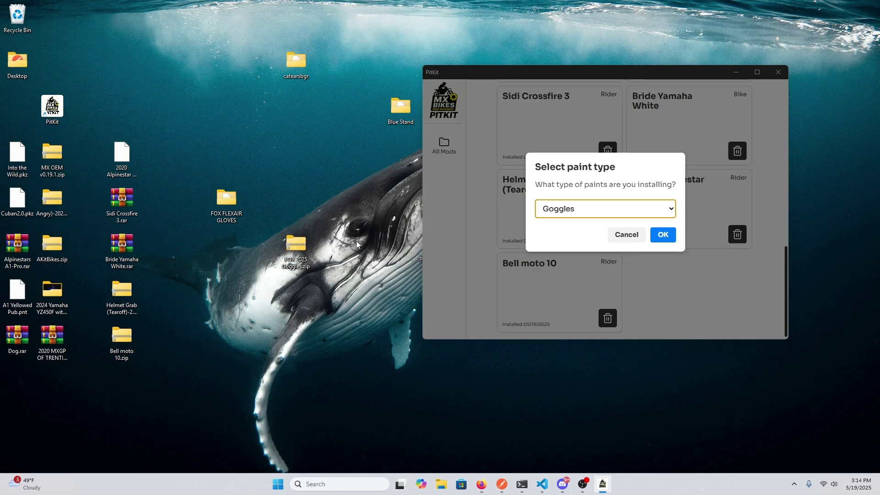
Confirm the Goggles paint type with the helmet Bell_moto_10, and set FOX 2025 Goggles.zip aside with the used mods.
{"action": "left_click_drag", "start_coordinate": [300, 249], "coordinate": [231, 250]}
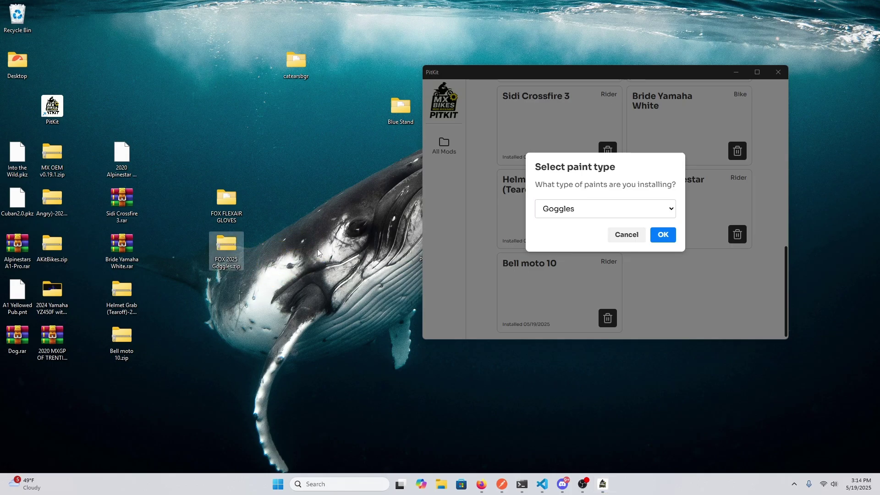
{"action": "left_click", "coordinate": [630, 211]}
{"action": "left_click", "coordinate": [584, 240]}
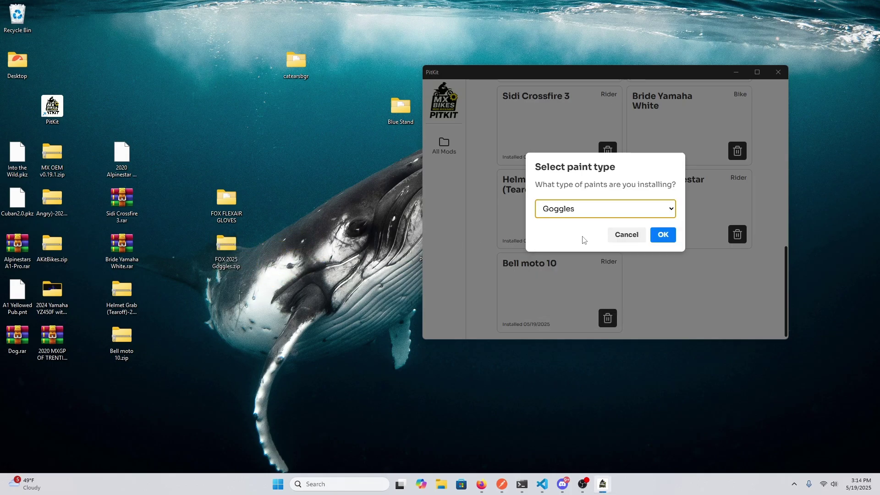
{"action": "left_click", "coordinate": [664, 236]}
{"action": "left_click", "coordinate": [662, 237]}
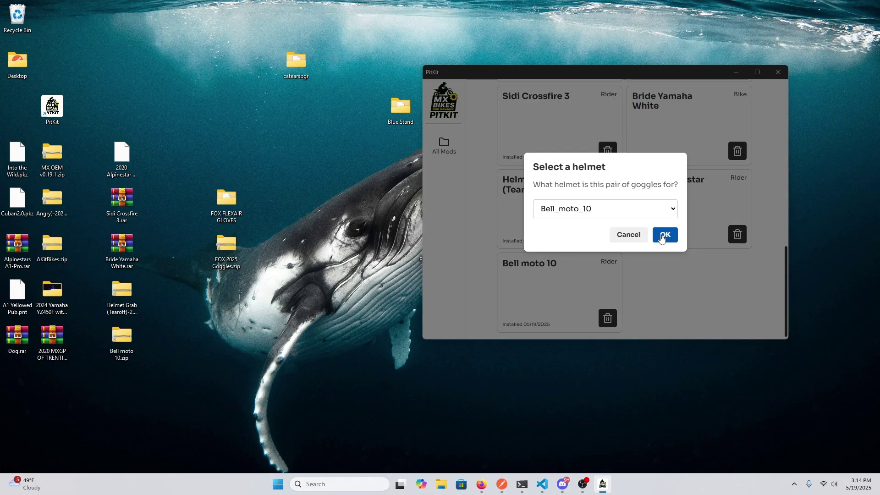
{"action": "left_click_drag", "start_coordinate": [232, 250], "coordinate": [124, 113]}
Install the FOX FLEXAIR GLOVES folder as Riders paints for the rider Default_mx, and set the folder aside with the used mods.
{"action": "mouse_move", "coordinate": [228, 204]}
{"action": "left_mouse_down"}
{"action": "mouse_move", "coordinate": [298, 250]}
{"action": "mouse_move", "coordinate": [494, 200]}
{"action": "left_mouse_up"}
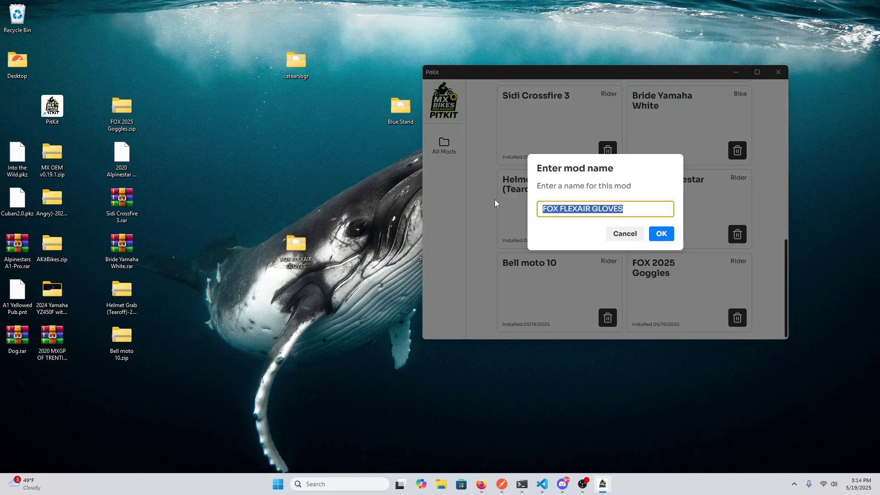
{"action": "left_click", "coordinate": [662, 235]}
{"action": "left_click", "coordinate": [594, 211]}
{"action": "left_click", "coordinate": [572, 278]}
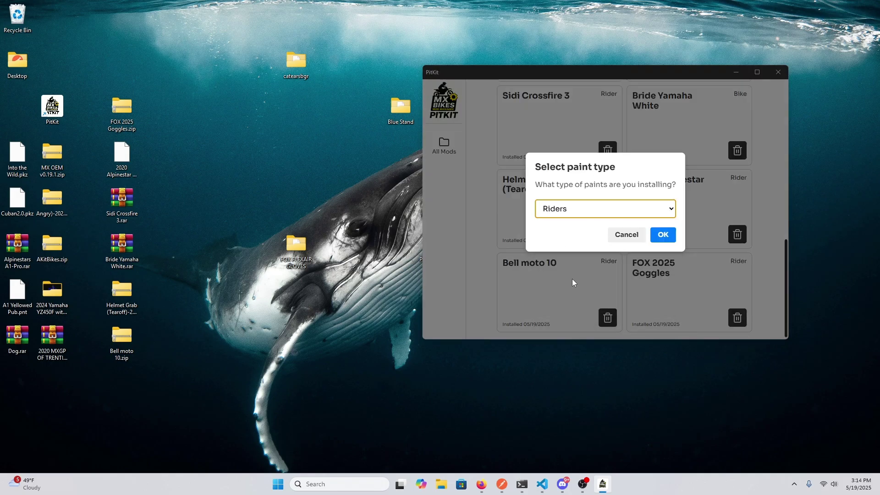
{"action": "left_click", "coordinate": [663, 235]}
{"action": "left_click", "coordinate": [606, 210]}
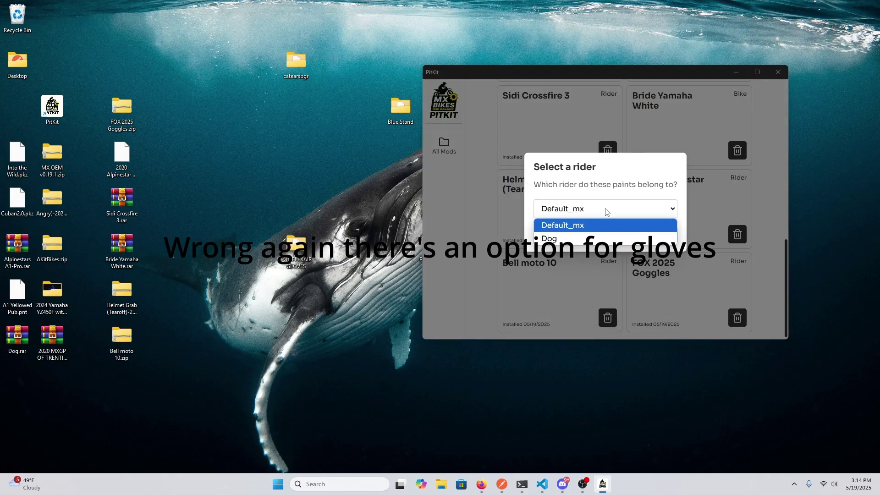
{"action": "left_click", "coordinate": [581, 225]}
{"action": "left_click", "coordinate": [665, 235]}
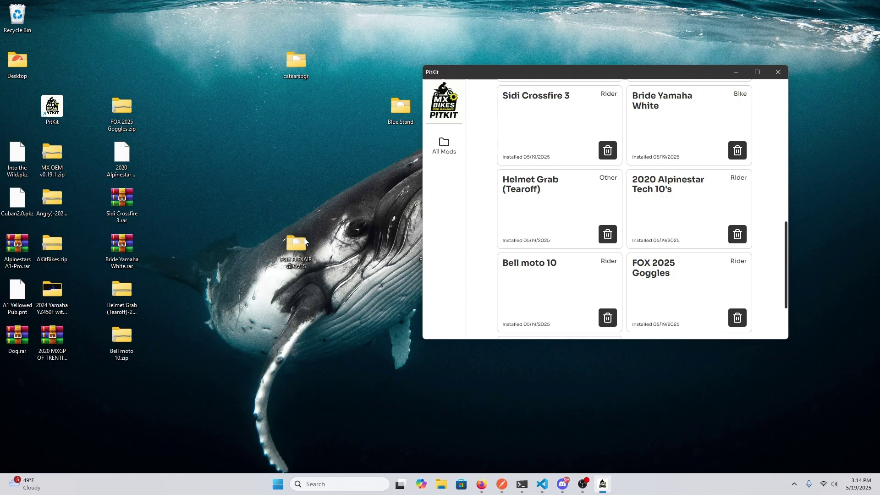
{"action": "left_click_drag", "start_coordinate": [304, 241], "coordinate": [129, 386]}
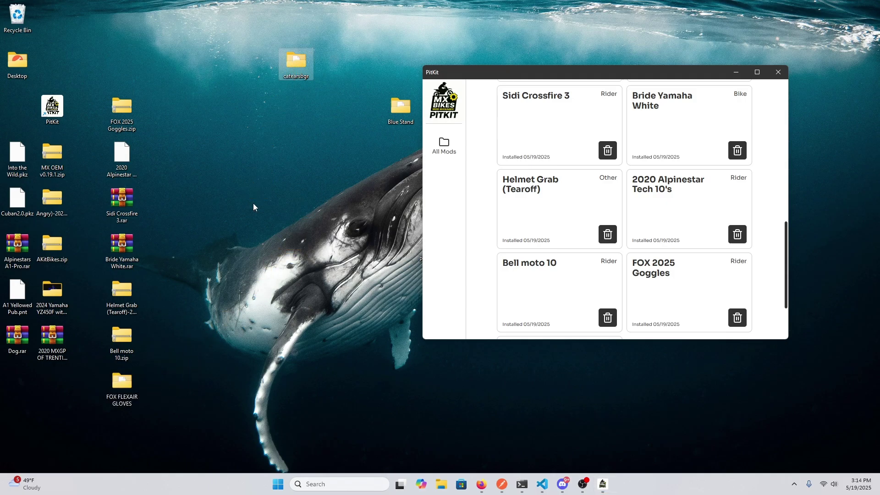
Install the catearsbgr folder as a Helmet addon mod, and set the folder aside with the used mods on the desktop.
{"action": "left_click_drag", "start_coordinate": [297, 62], "coordinate": [485, 203]}
{"action": "left_click", "coordinate": [660, 234]}
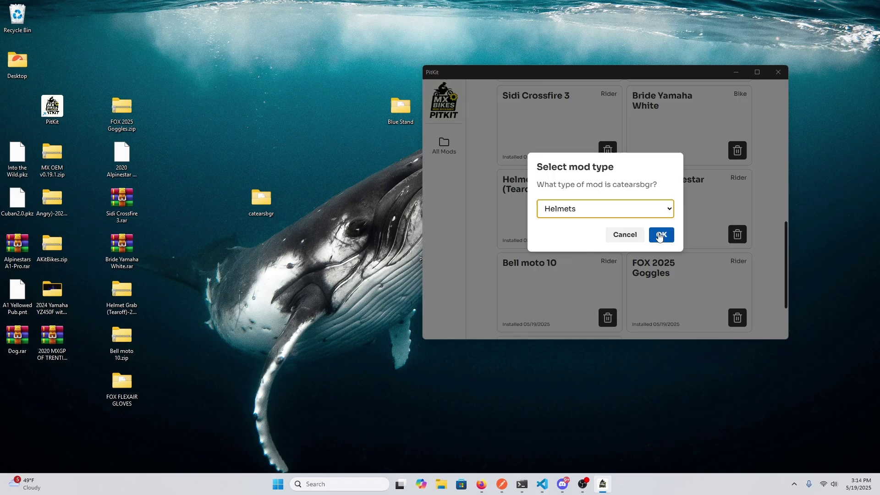
{"action": "left_click", "coordinate": [594, 210]}
{"action": "left_click", "coordinate": [576, 226]}
{"action": "left_click", "coordinate": [616, 208]}
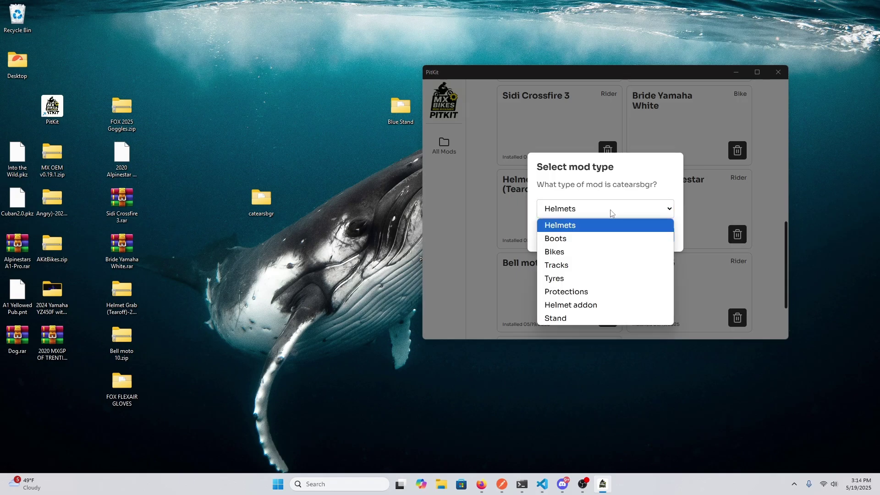
{"action": "left_click", "coordinate": [586, 306]}
{"action": "left_click", "coordinate": [573, 207]}
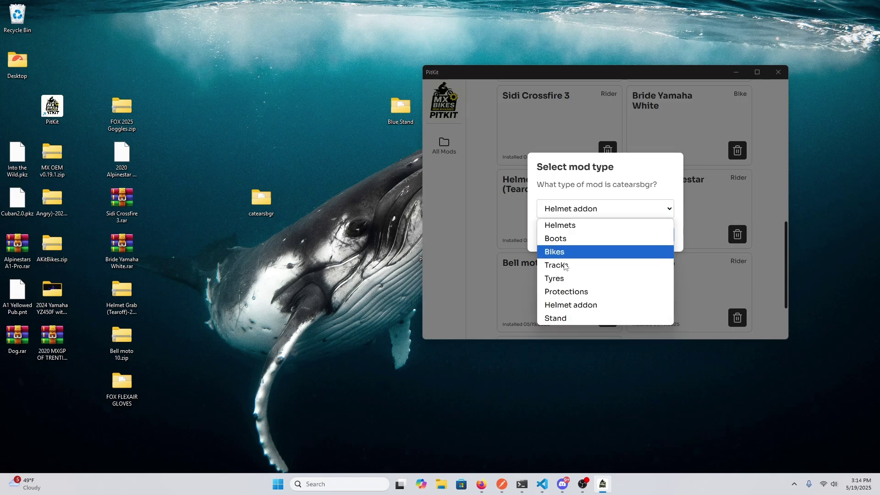
{"action": "left_click", "coordinate": [583, 306]}
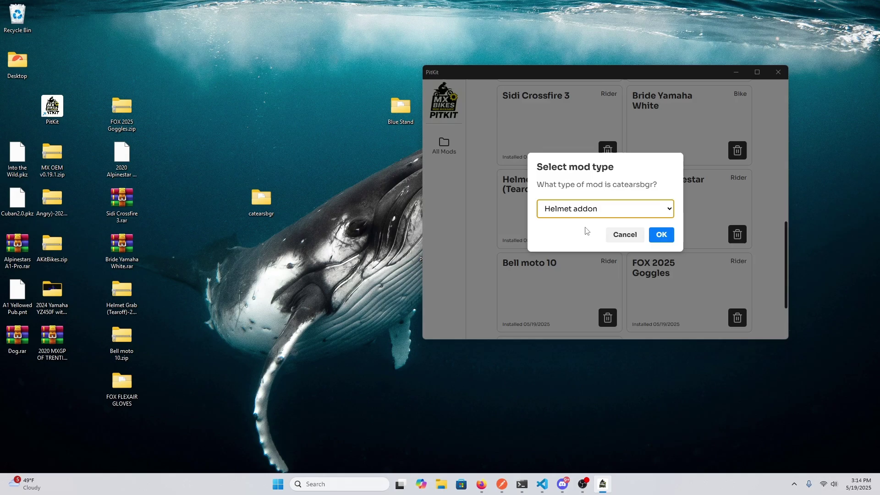
{"action": "left_click", "coordinate": [661, 235]}
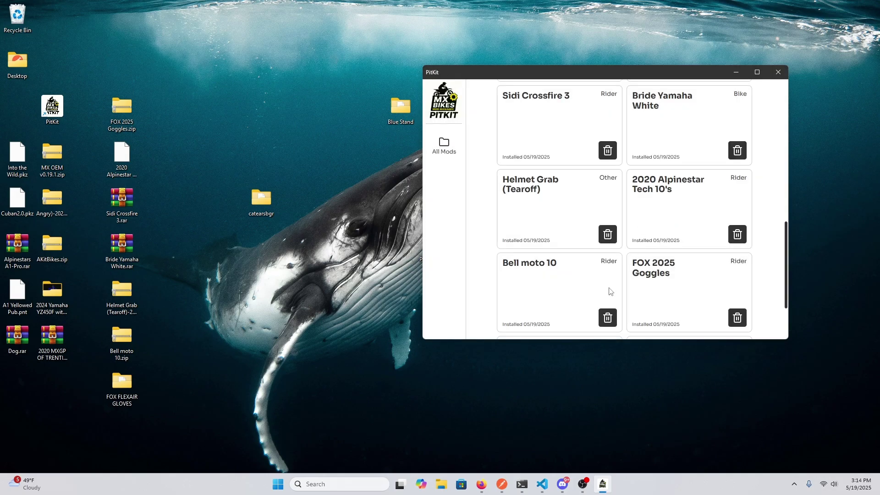
{"action": "scroll", "coordinate": [611, 291], "scroll_direction": "down", "scroll_amount": 2}
{"action": "double_click", "coordinate": [682, 264]}
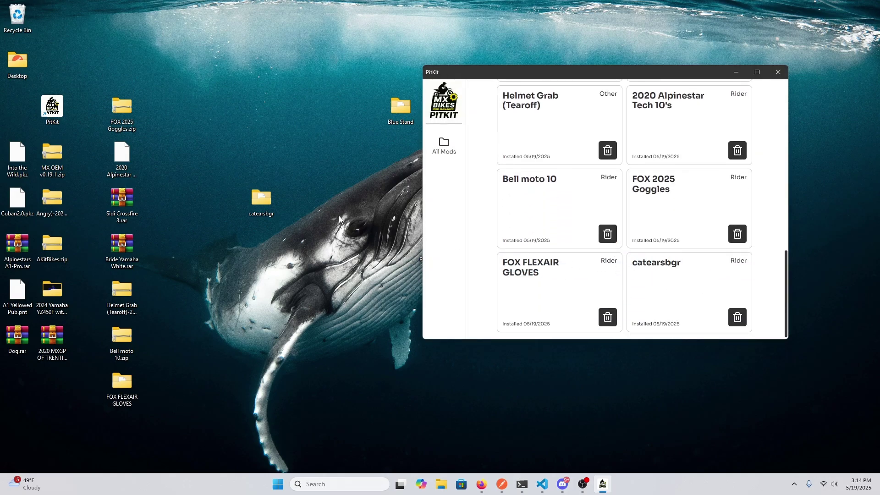
{"action": "left_click_drag", "start_coordinate": [205, 134], "coordinate": [222, 90]}
Install the Blue Stand folder as a Stand mod, and set the folder aside with the used mods on the desktop.
{"action": "left_click_drag", "start_coordinate": [503, 69], "coordinate": [489, 88]}
{"action": "left_click_drag", "start_coordinate": [400, 108], "coordinate": [546, 173]}
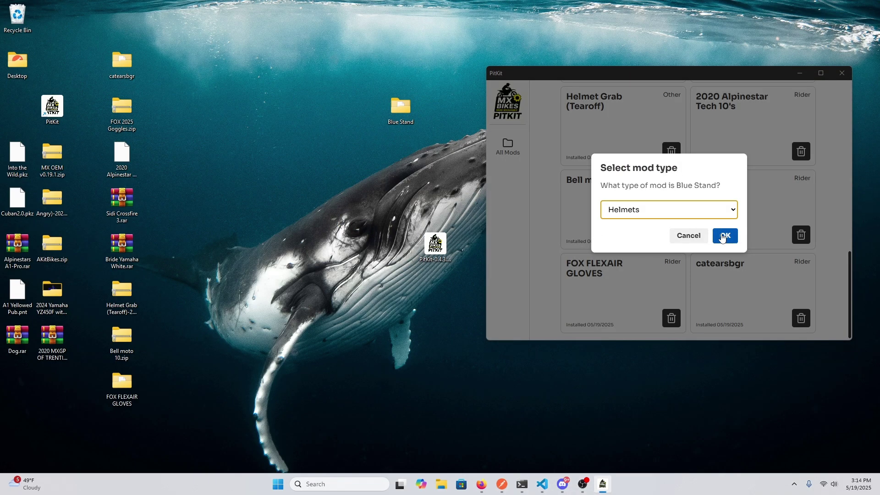
{"action": "left_click", "coordinate": [665, 209]}
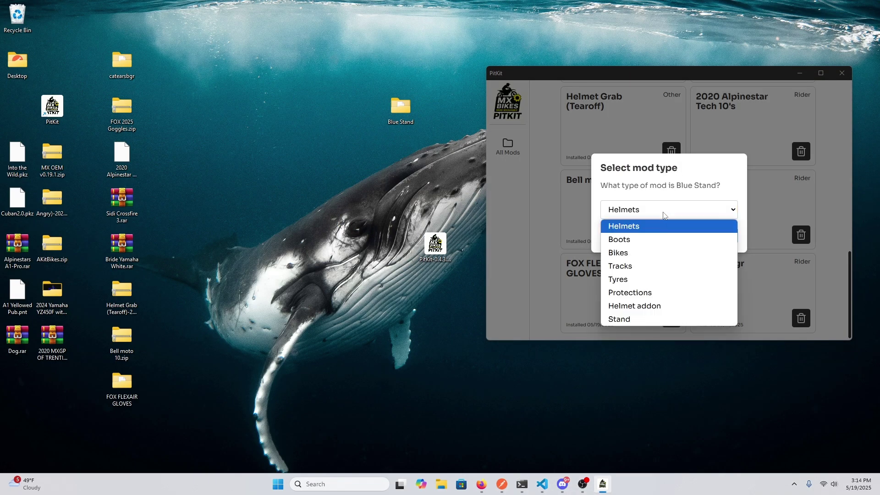
{"action": "left_click", "coordinate": [640, 319]}
{"action": "left_click", "coordinate": [727, 238]}
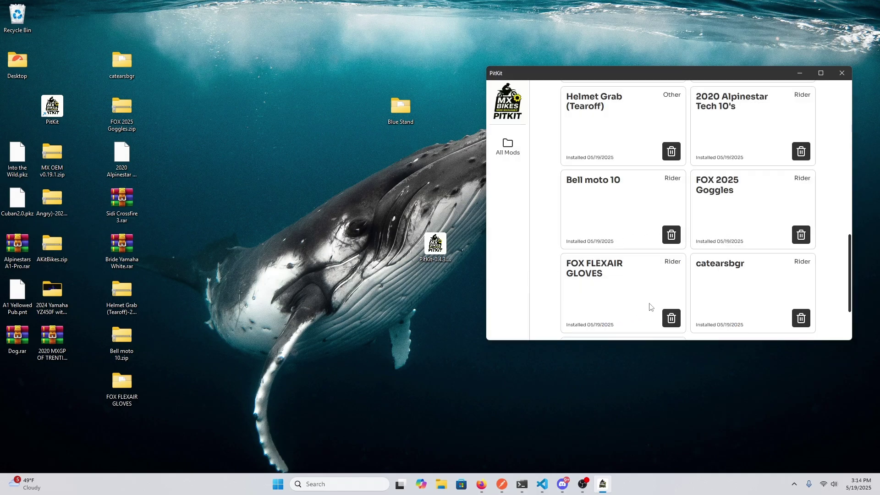
{"action": "scroll", "coordinate": [651, 307], "scroll_direction": "down", "scroll_amount": 2}
{"action": "scroll", "coordinate": [726, 312], "scroll_direction": "up", "scroll_amount": 15}
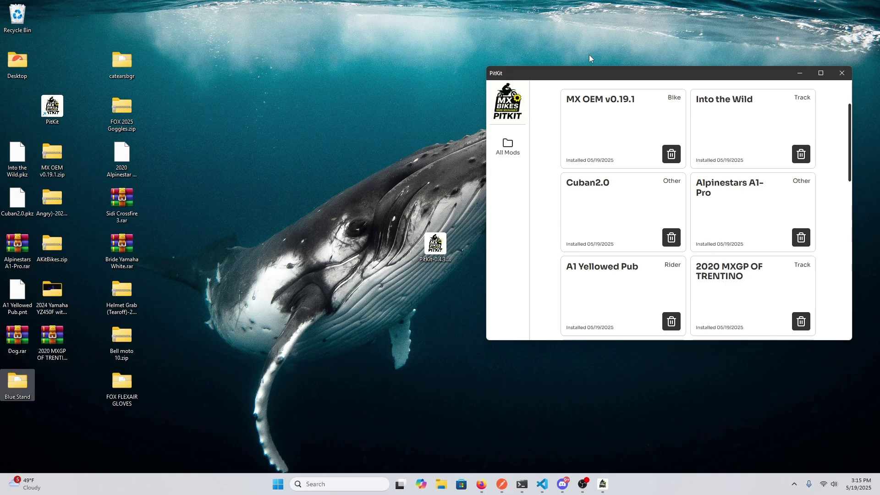
Move the PitKit window to the middle of the desktop and look over the installed mods.
{"action": "left_click_drag", "start_coordinate": [550, 66], "coordinate": [432, 61]}
{"action": "left_click_drag", "start_coordinate": [552, 70], "coordinate": [345, 78]}
{"action": "scroll", "coordinate": [463, 143], "scroll_direction": "up", "scroll_amount": 2}
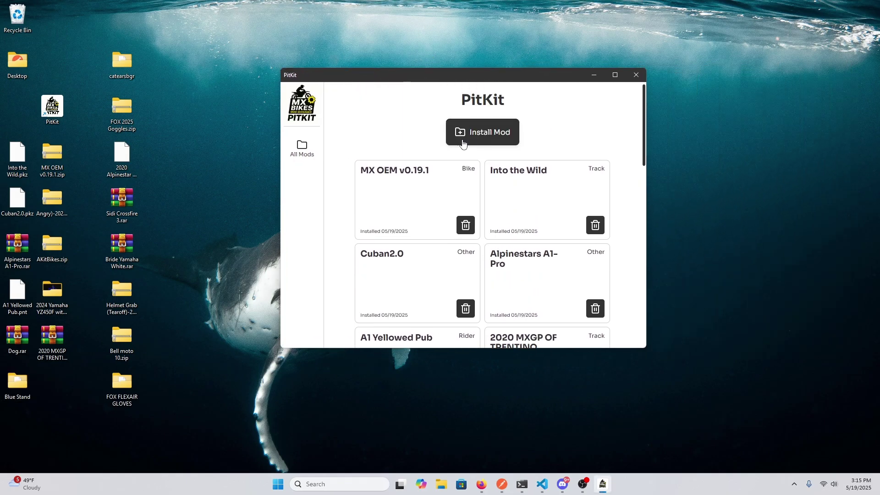
{"action": "scroll", "coordinate": [465, 286], "scroll_direction": "down", "scroll_amount": 12}
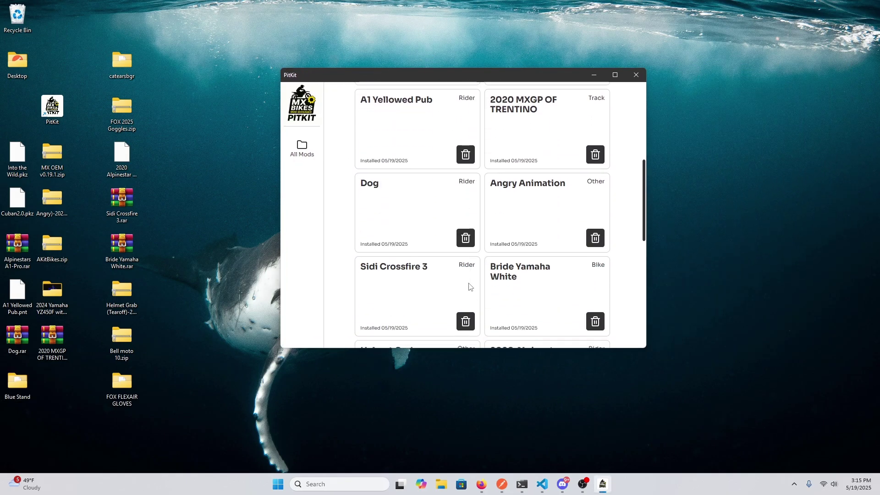
{"action": "scroll", "coordinate": [485, 305], "scroll_direction": "up", "scroll_amount": 12}
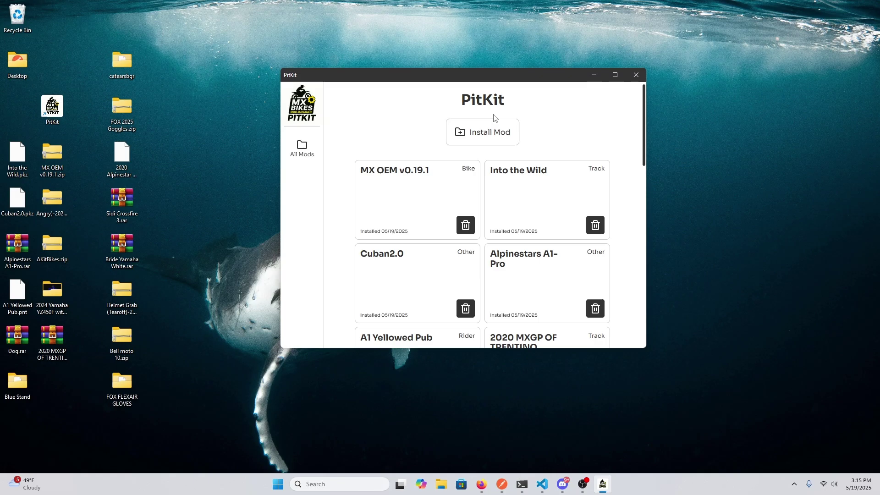
Switch to File Explorer, inspect the trainers folder inside the MX Bikes folder, and return to MX Bikes with the window beside PitKit.
{"action": "key", "text": "alt+Tab"}
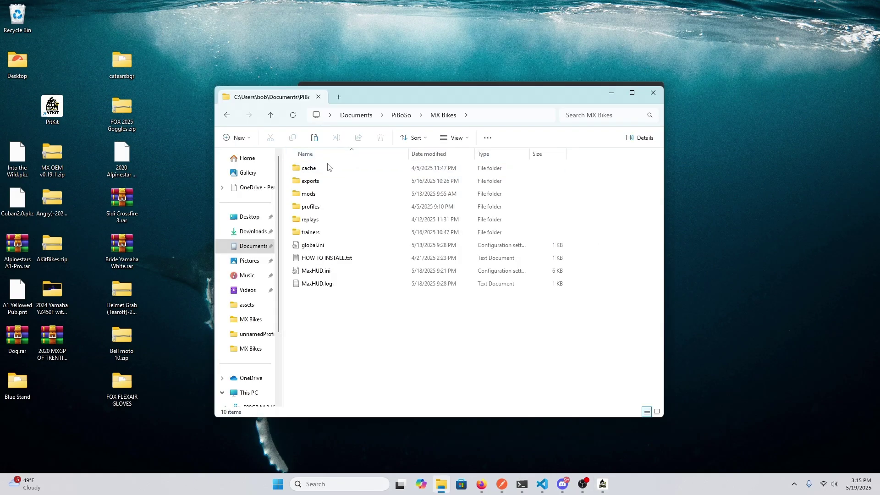
{"action": "double_click", "coordinate": [329, 235]}
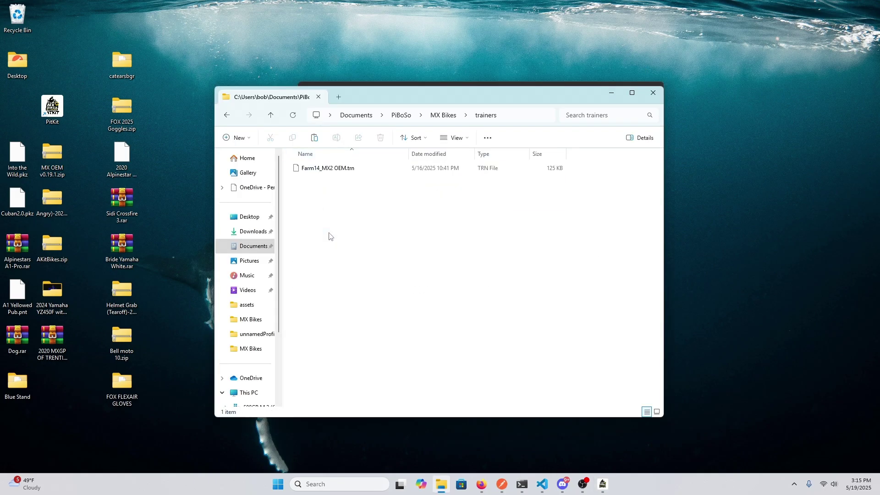
{"action": "left_click", "coordinate": [438, 115]}
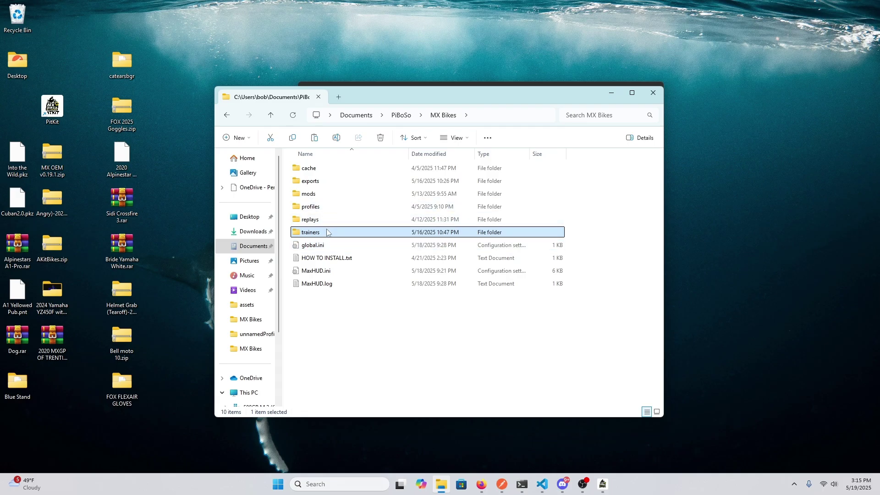
{"action": "left_click_drag", "start_coordinate": [374, 95], "coordinate": [536, 86]}
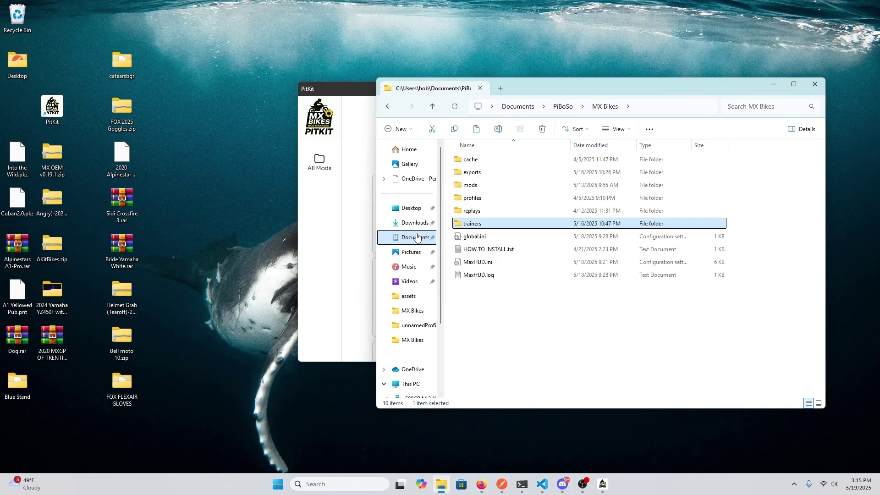
Bring PitKit back to the front beside File Explorer and review the whole list of installed mods.
{"action": "left_click", "coordinate": [346, 224]}
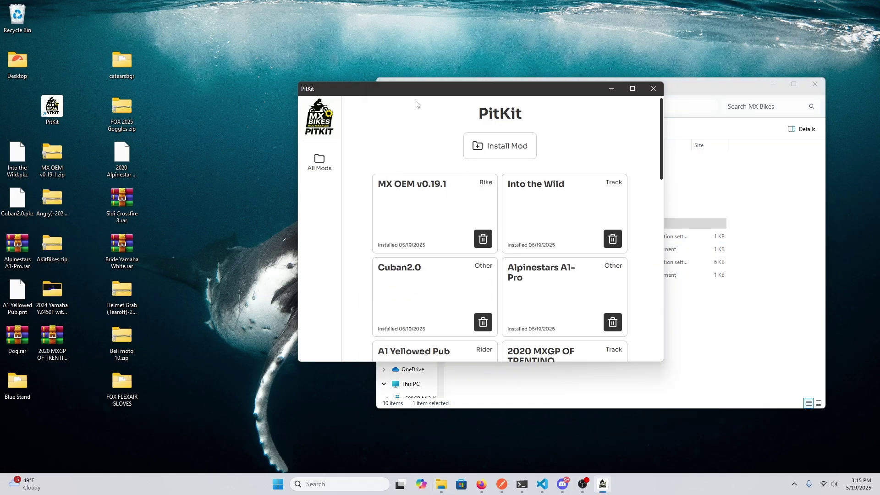
{"action": "left_click_drag", "start_coordinate": [418, 91], "coordinate": [379, 111]}
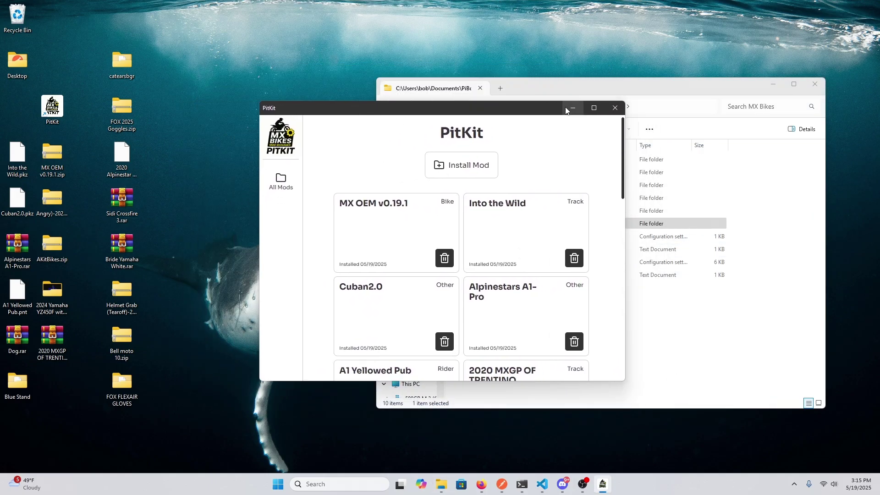
{"action": "left_click_drag", "start_coordinate": [512, 110], "coordinate": [483, 91]}
{"action": "scroll", "coordinate": [482, 293], "scroll_direction": "down", "scroll_amount": 10}
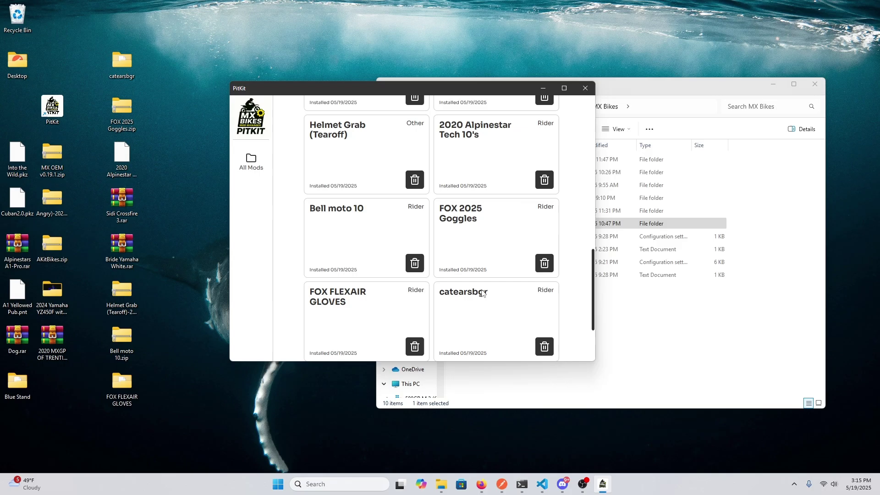
{"action": "scroll", "coordinate": [482, 293], "scroll_direction": "down", "scroll_amount": 2}
{"action": "scroll", "coordinate": [479, 298], "scroll_direction": "up", "scroll_amount": 10}
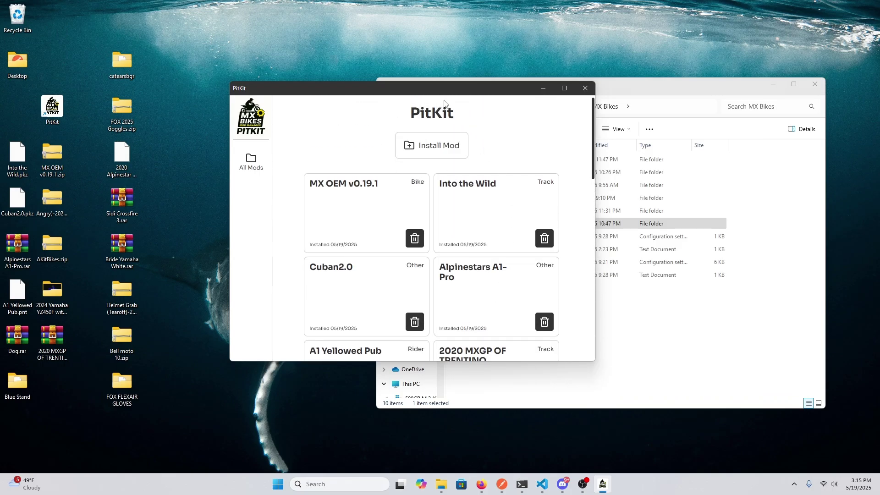
{"action": "left_click_drag", "start_coordinate": [433, 90], "coordinate": [417, 80]}
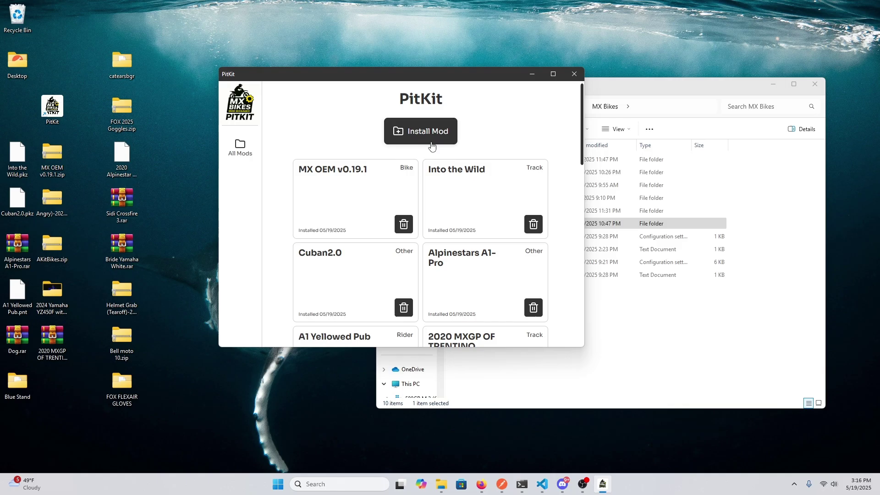
{"action": "left_click_drag", "start_coordinate": [415, 78], "coordinate": [327, 93]}
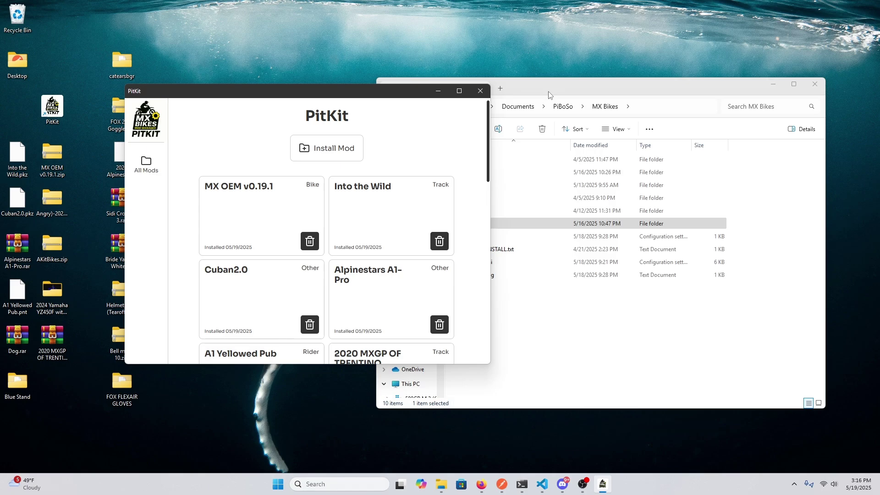
Close the File Explorer window, center the PitKit window and enlarge it to fit three mods per row.
{"action": "left_click_drag", "start_coordinate": [549, 92], "coordinate": [555, 81]}
{"action": "left_click_drag", "start_coordinate": [319, 93], "coordinate": [502, 87]}
{"action": "left_click", "coordinate": [829, 76]}
{"action": "scroll", "coordinate": [459, 224], "scroll_direction": "down", "scroll_amount": 7}
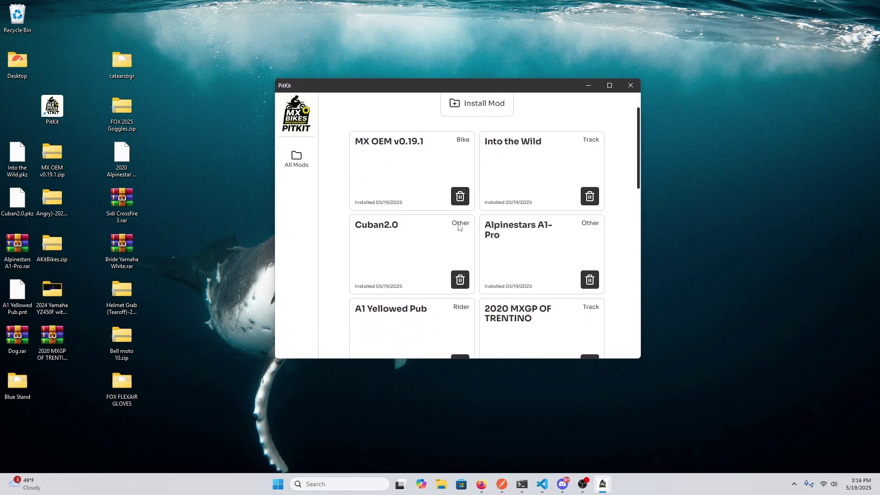
{"action": "left_click_drag", "start_coordinate": [641, 359], "coordinate": [743, 406]}
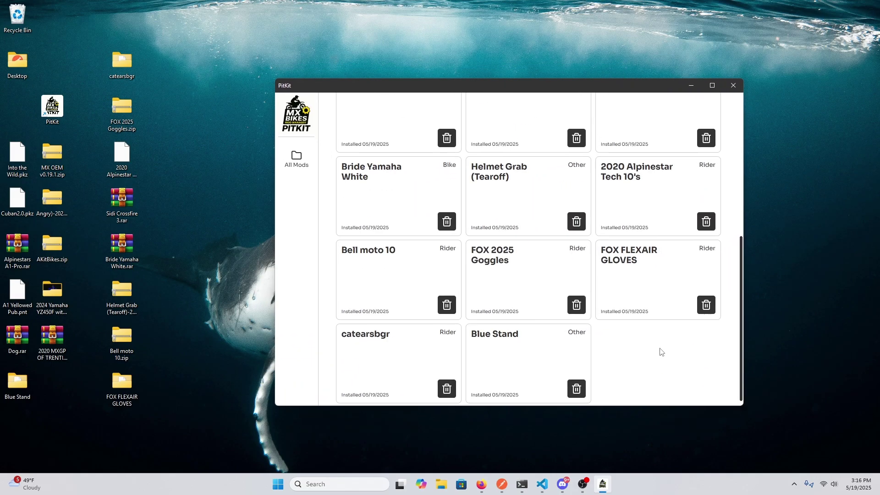